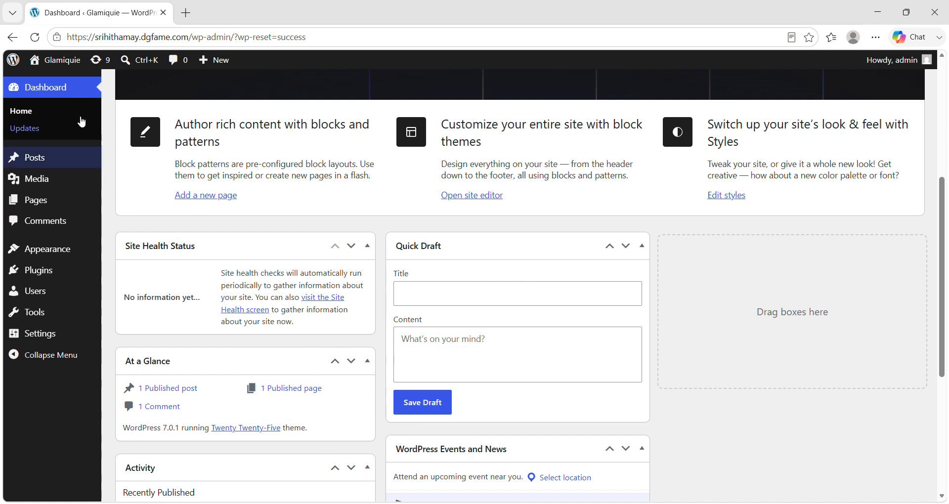
scroll(757, 416, "up", 5)
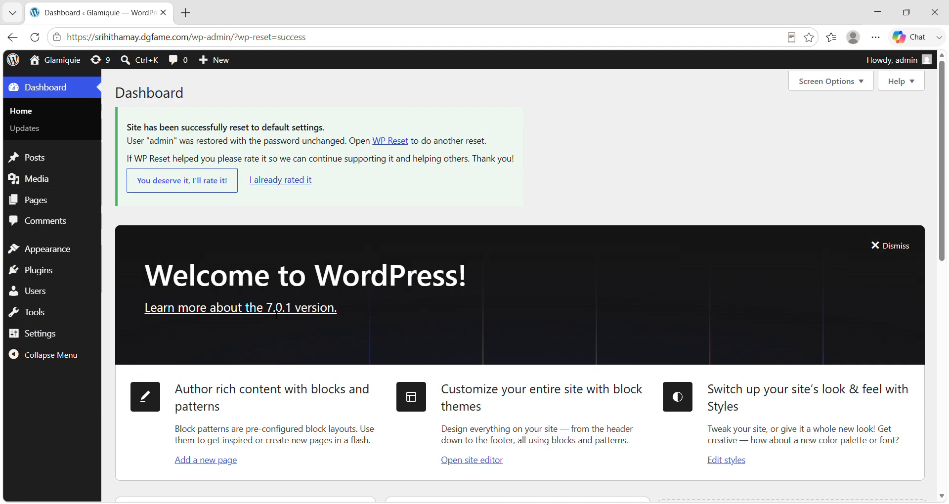
scroll(277, 315, "down", 10)
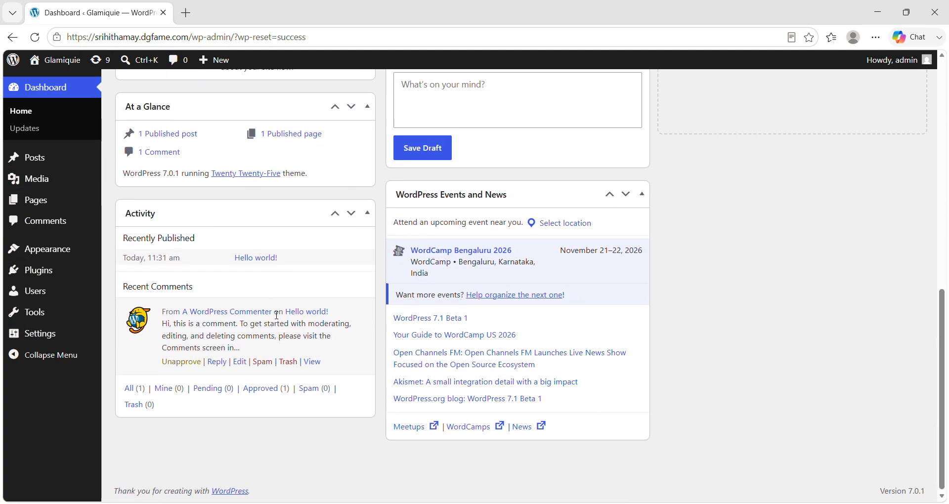
scroll(277, 316, "up", 10)
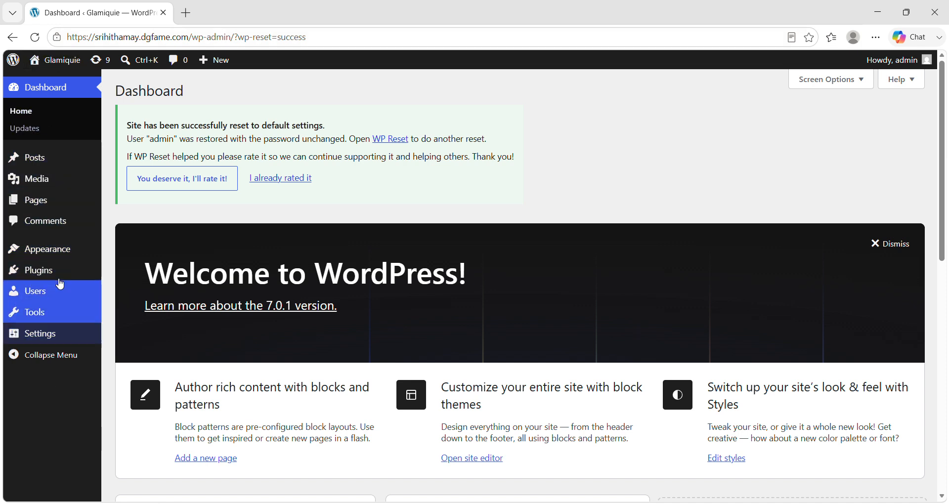
Open the site's Themes page and look through the installed themes
mouse_move(67, 254)
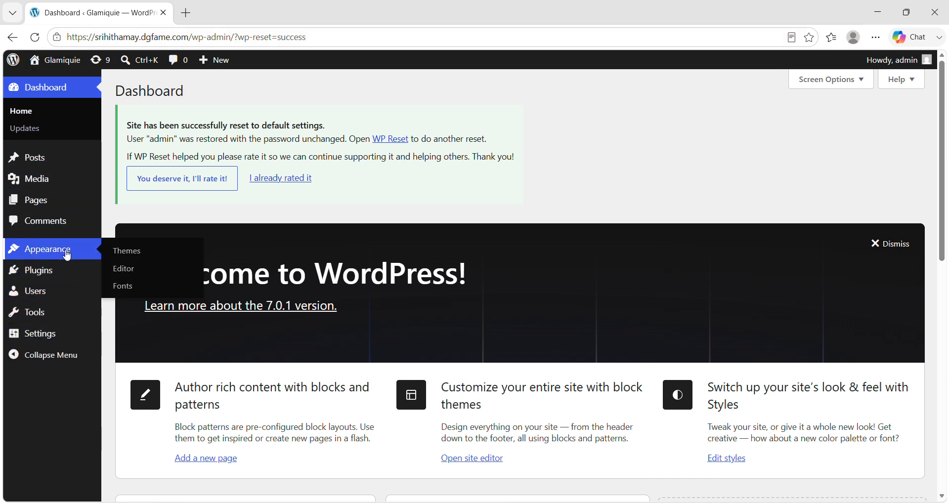
left_click(127, 252)
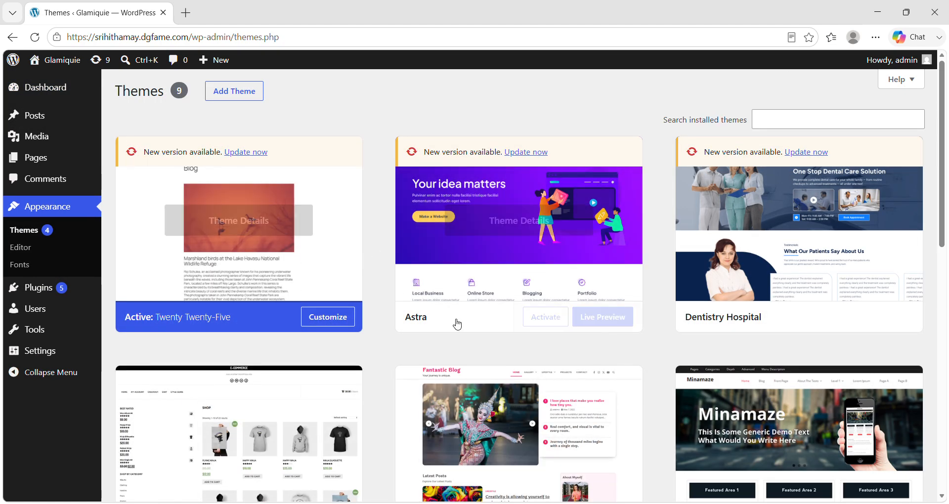
scroll(305, 467, "down", 5)
scroll(305, 466, "down", 5)
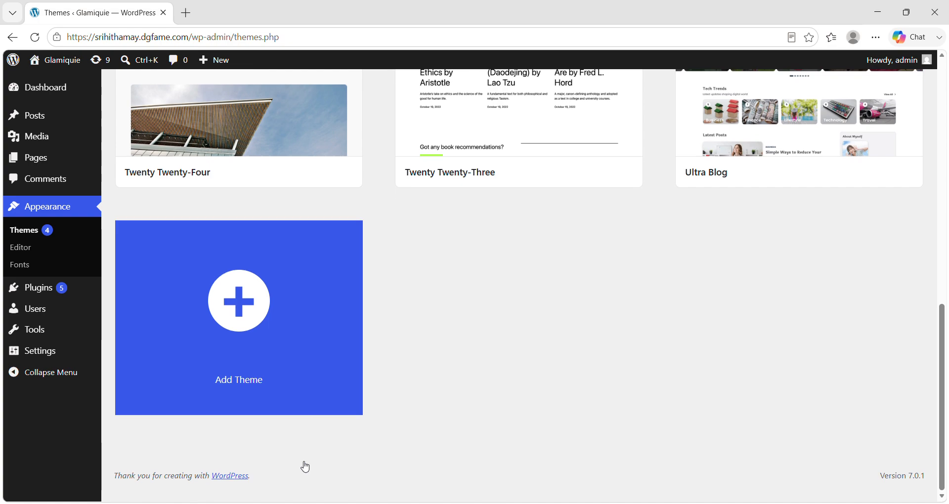
scroll(303, 465, "up", 12)
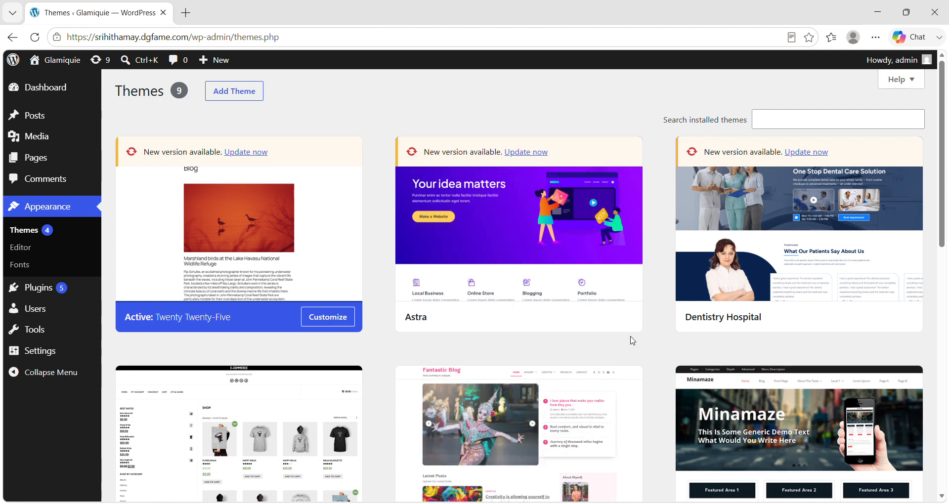
left_click(786, 124)
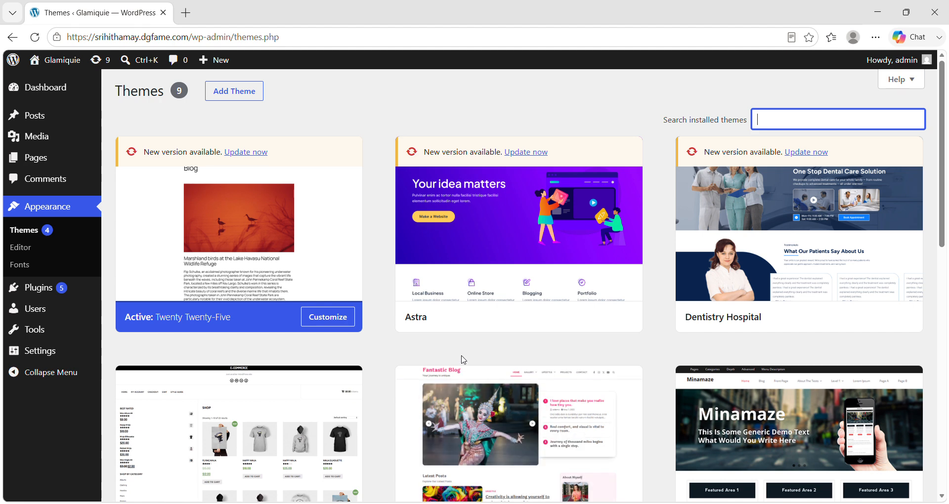
Start adding a new theme and look over the popular themes on offer
left_click(243, 97)
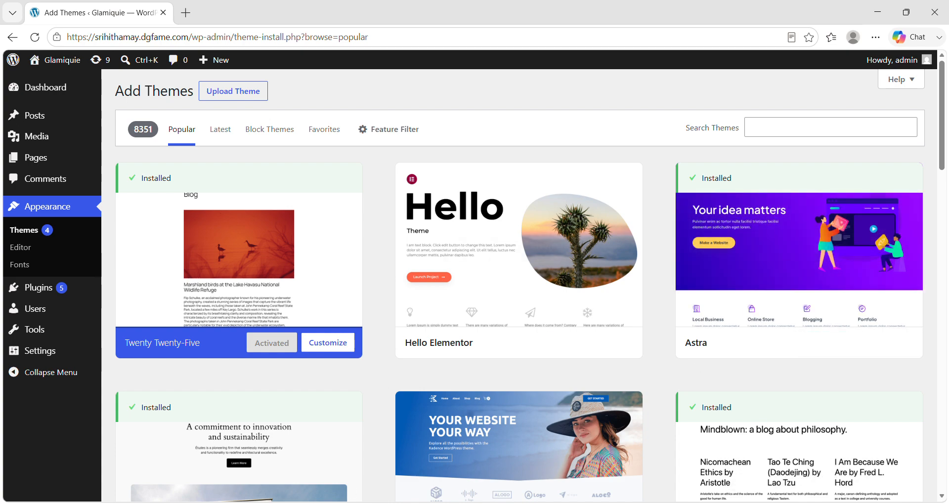
scroll(568, 368, "down", 8)
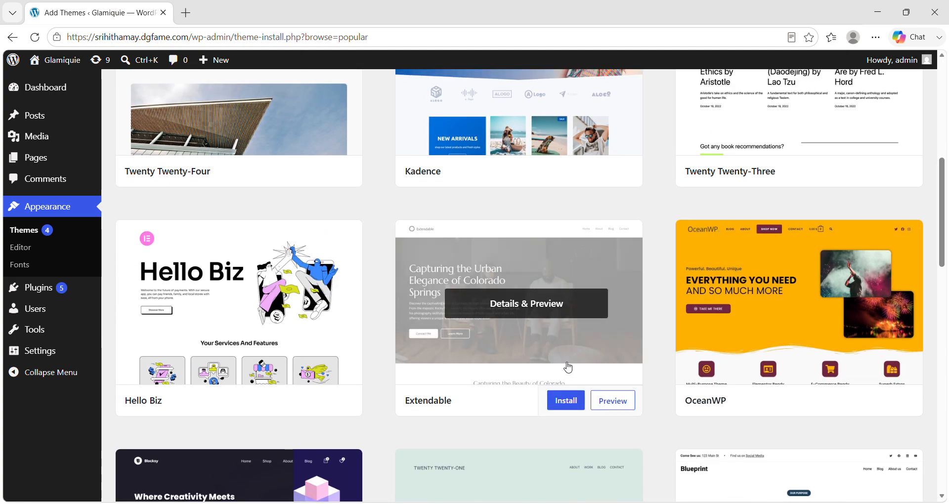
scroll(569, 368, "up", 6)
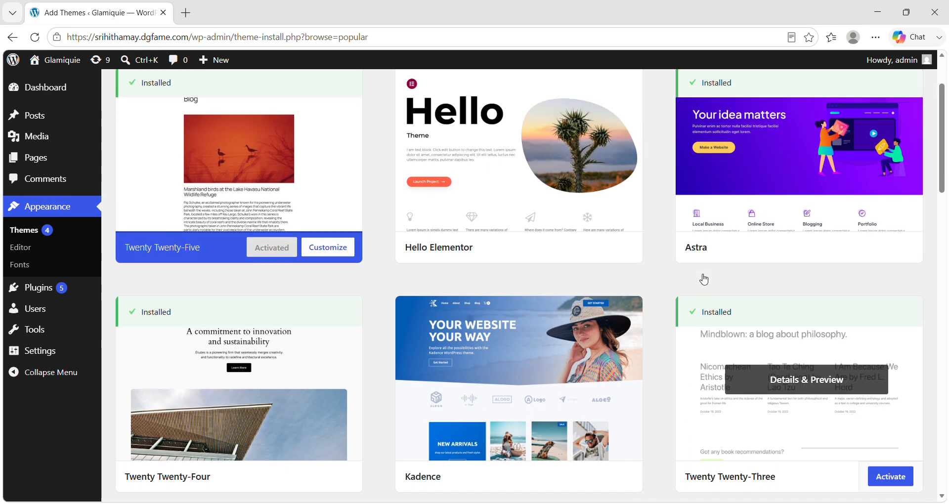
scroll(704, 280, "up", 2)
Search the theme catalogue for "hospital" and look through the matching themes
left_click(799, 132)
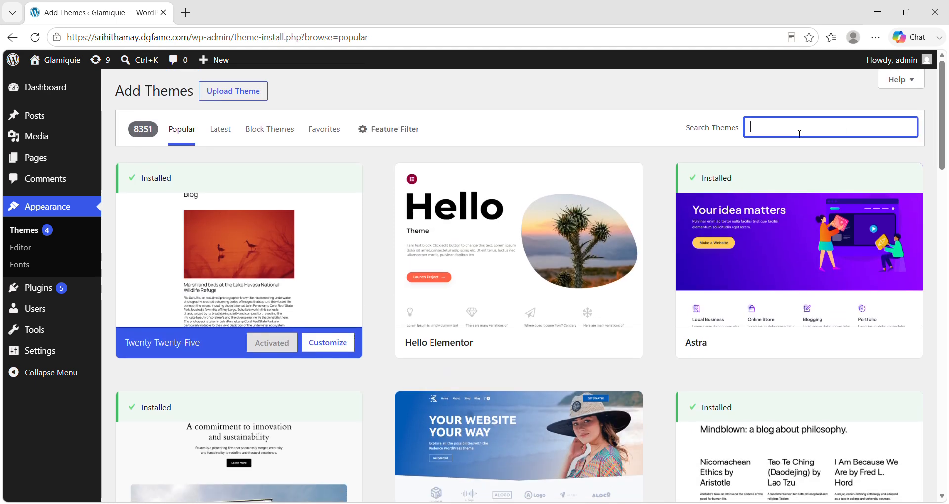
type("hospital")
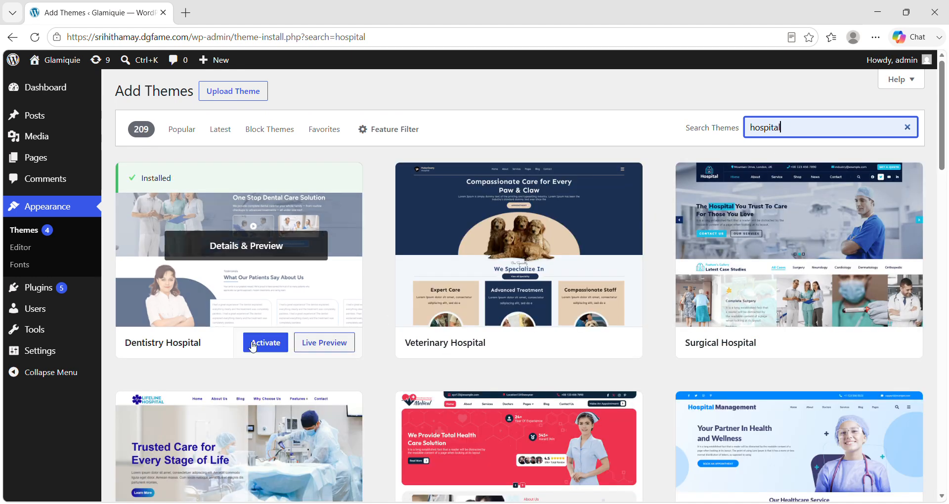
scroll(451, 445, "down", 4)
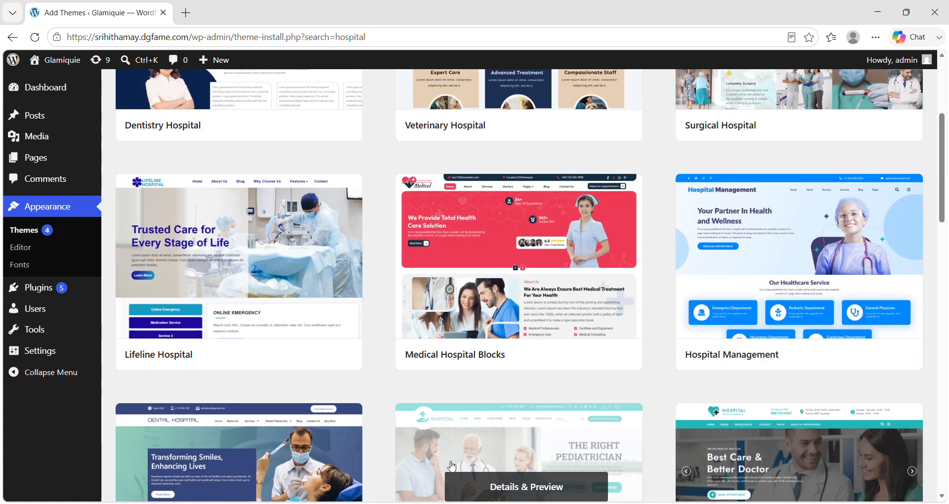
scroll(465, 457, "down", 5)
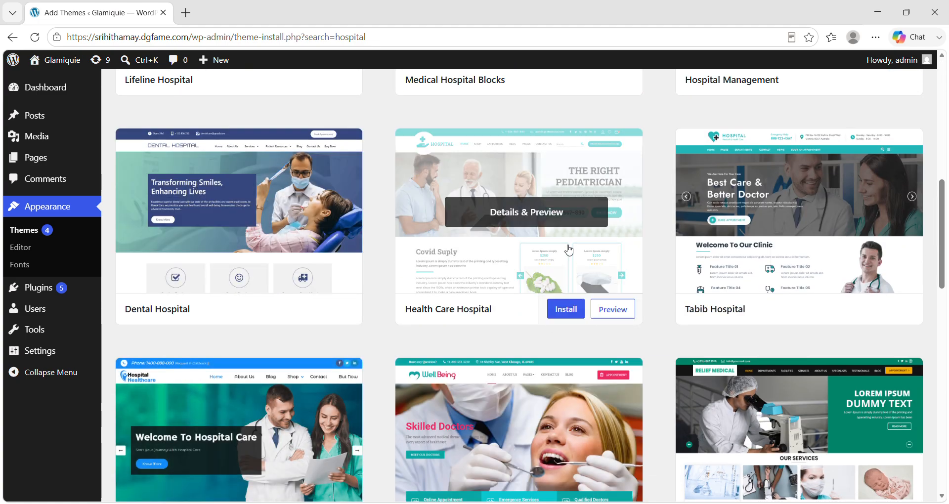
scroll(568, 251, "up", 10)
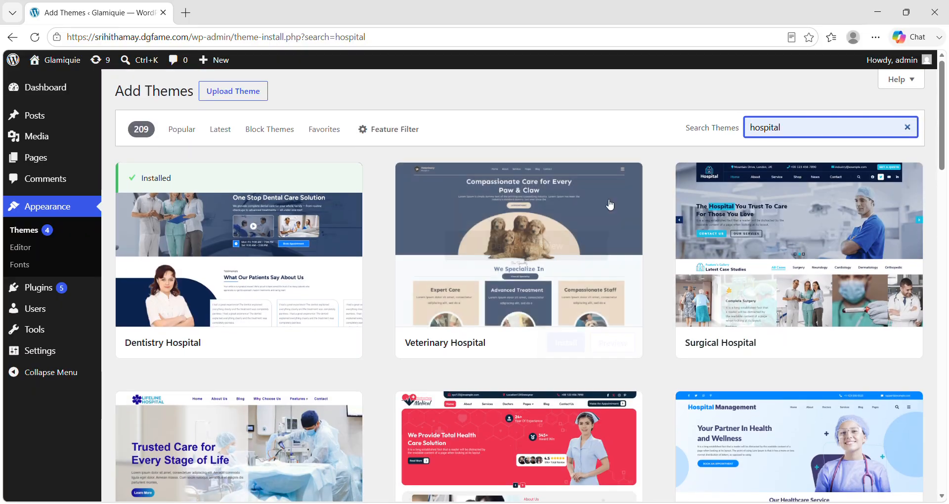
scroll(611, 269, "down", 15)
scroll(611, 268, "down", 14)
scroll(612, 268, "up", 20)
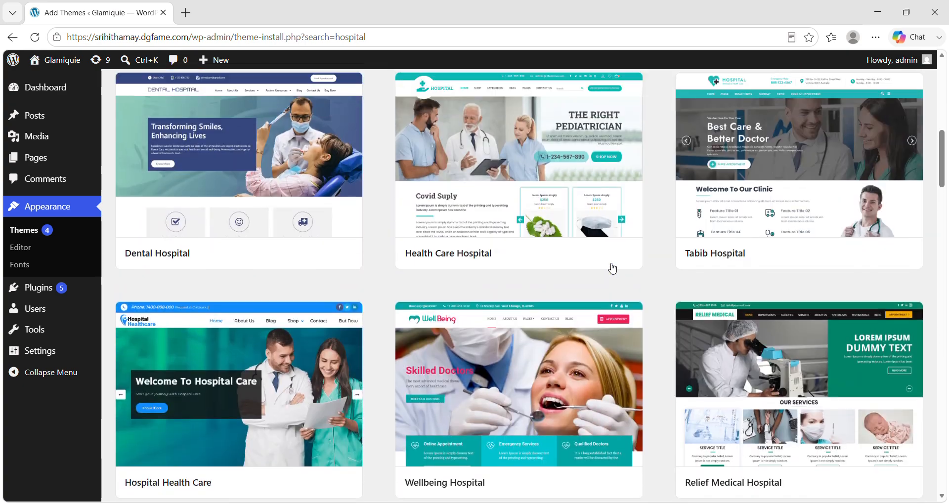
scroll(612, 268, "up", 11)
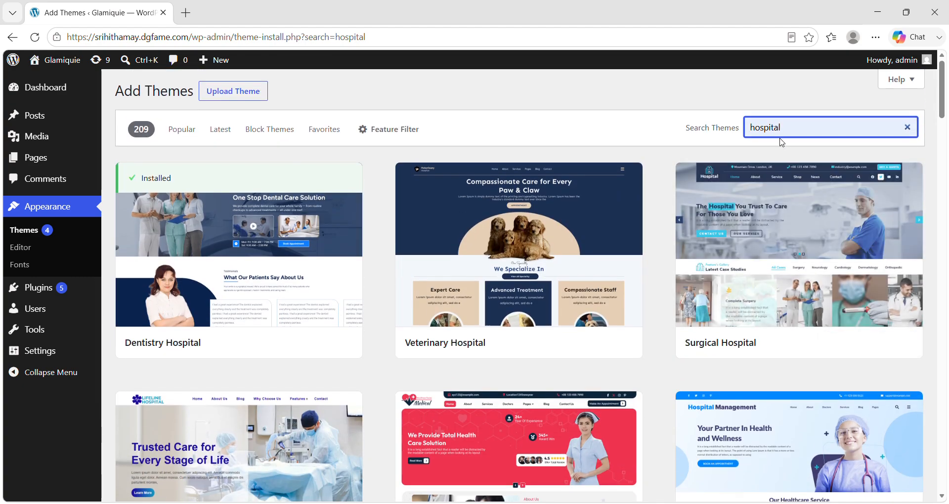
Replace the theme search term with "e comm" and look through the matching themes
key("BackSpace")
key("BackSpace")
key("BackSpace")
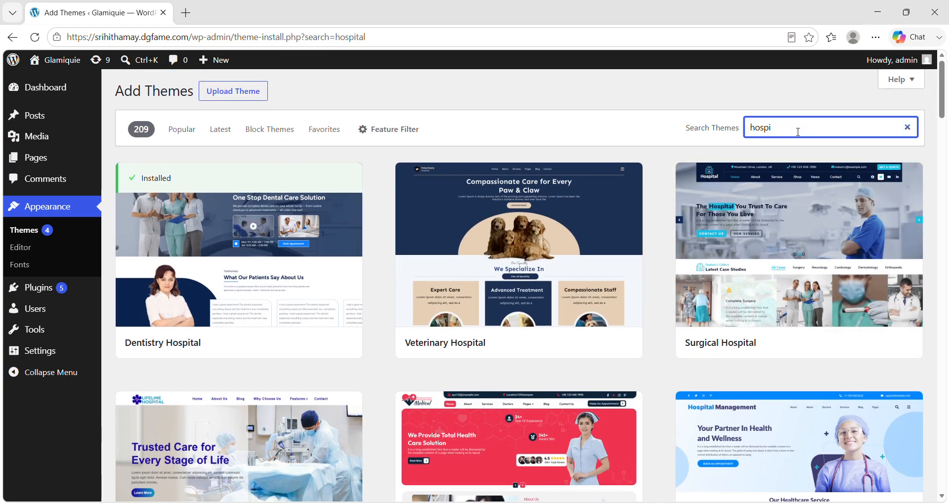
key("BackSpace")
key("BackSpace")
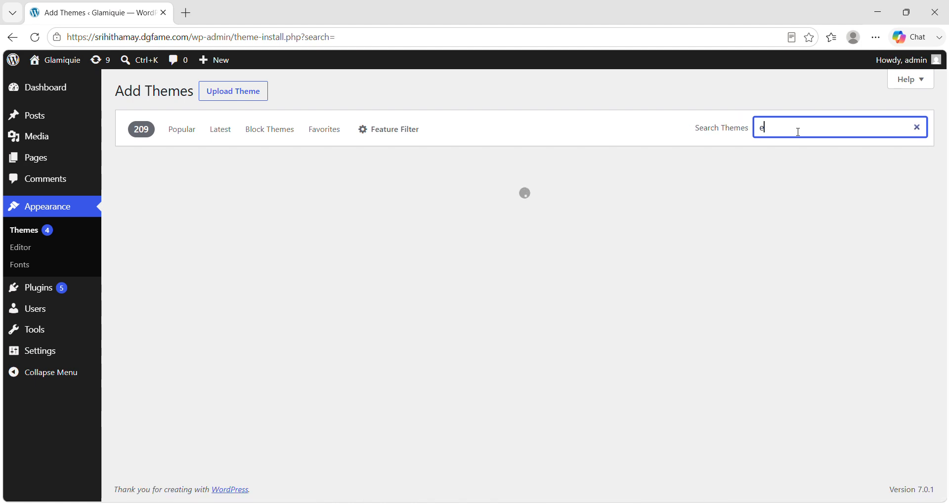
type("e comm")
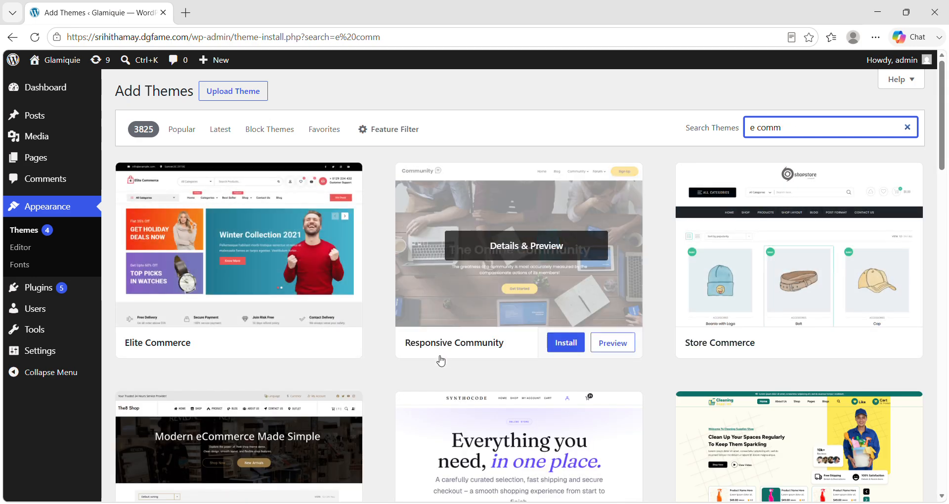
scroll(441, 360, "down", 5)
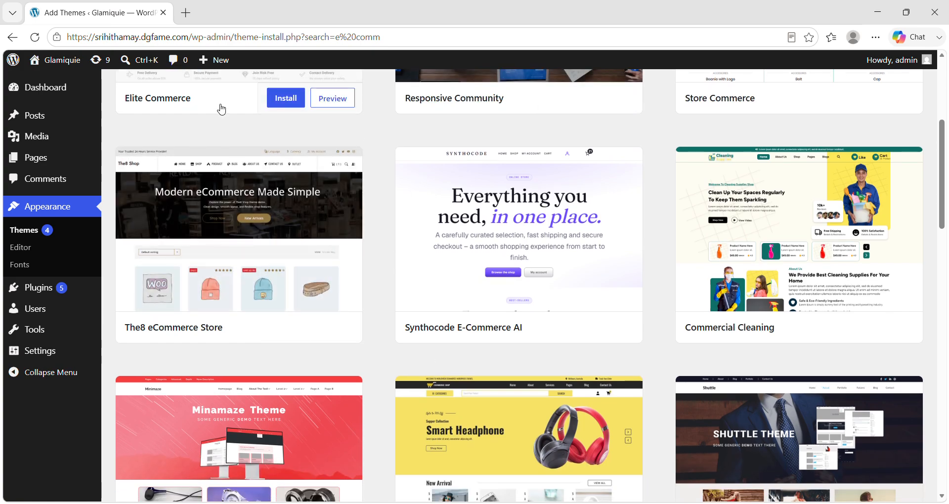
scroll(277, 321, "down", 6)
scroll(276, 339, "up", 11)
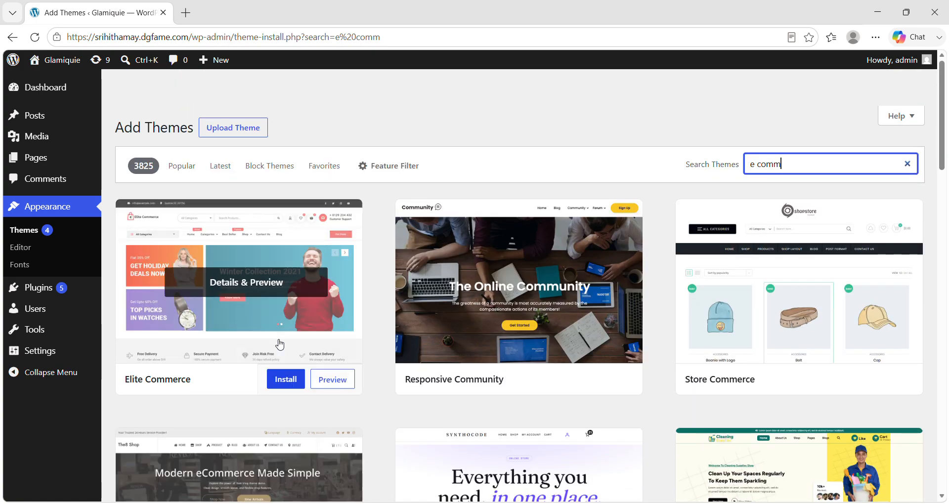
scroll(280, 344, "down", 1)
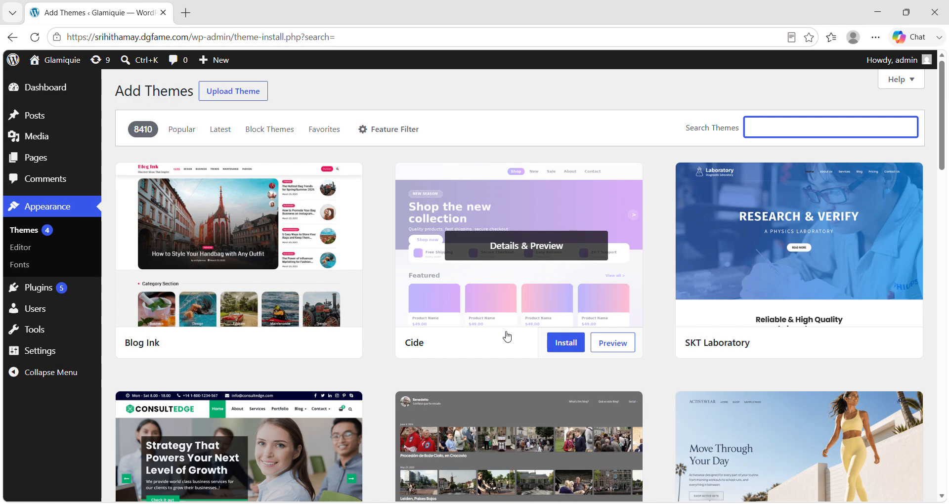
Clear the theme search and browse the unfiltered theme catalogue
scroll(377, 369, "down", 12)
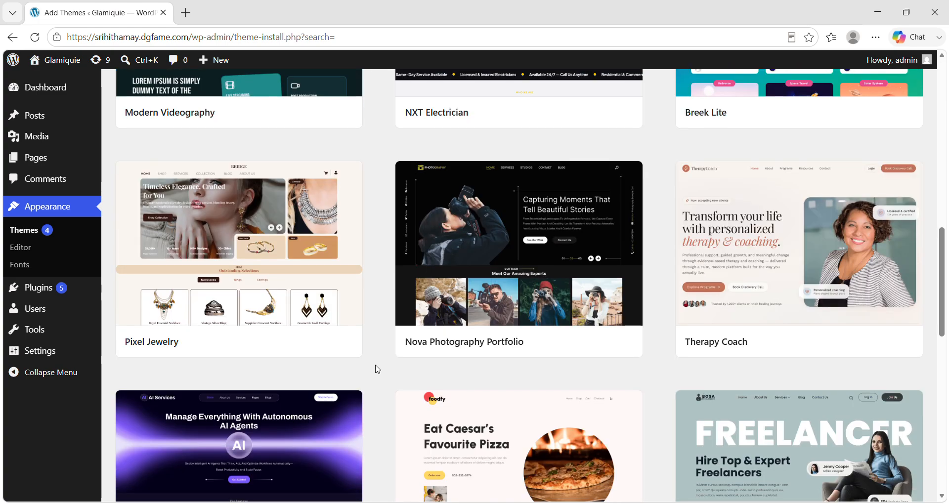
scroll(377, 369, "down", 15)
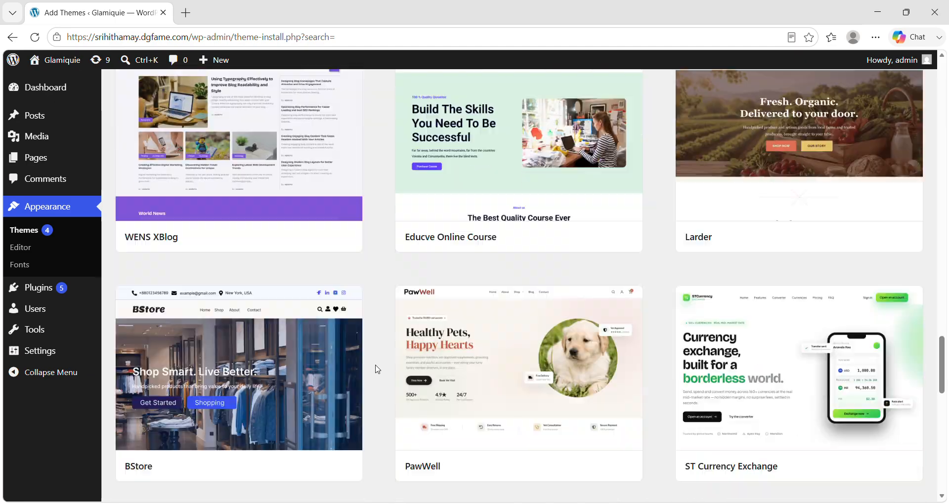
scroll(377, 369, "down", 15)
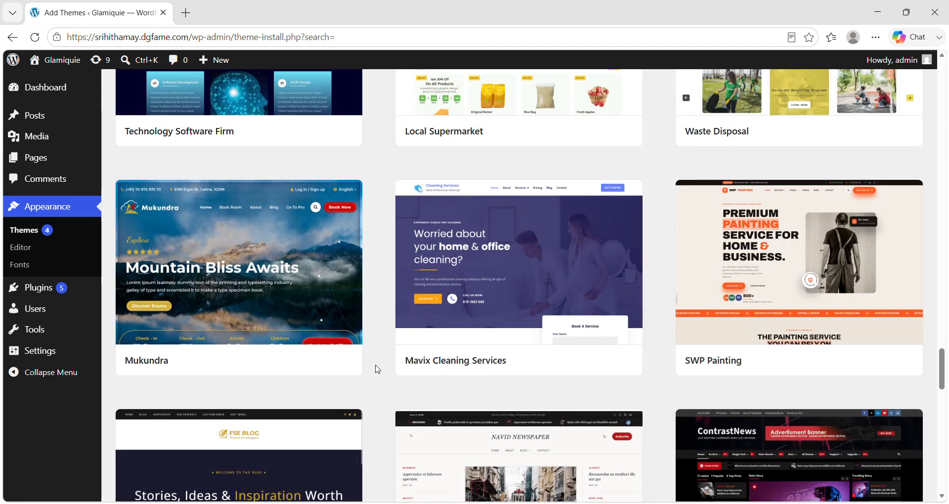
scroll(378, 369, "up", 15)
scroll(377, 370, "up", 1)
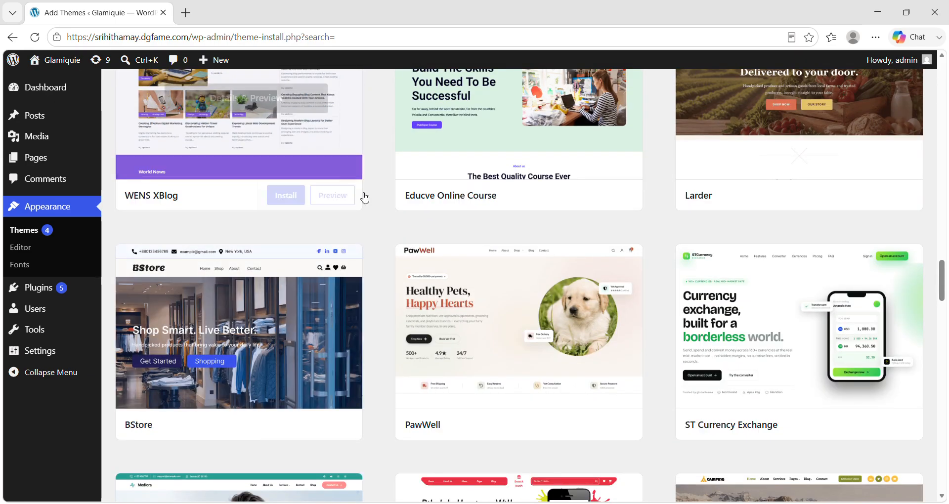
scroll(366, 238, "down", 10)
scroll(366, 238, "up", 20)
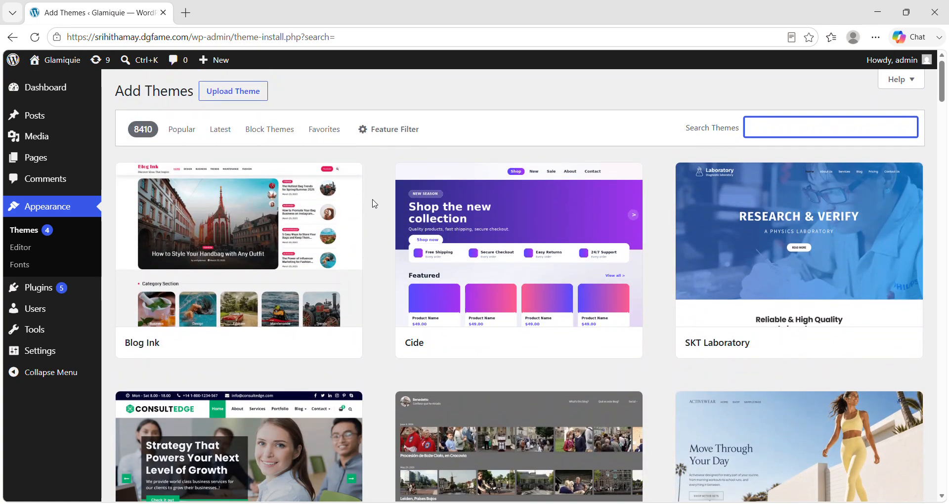
Filter the theme catalogue to popular themes and browse through them
left_click(181, 128)
scroll(364, 351, "down", 9)
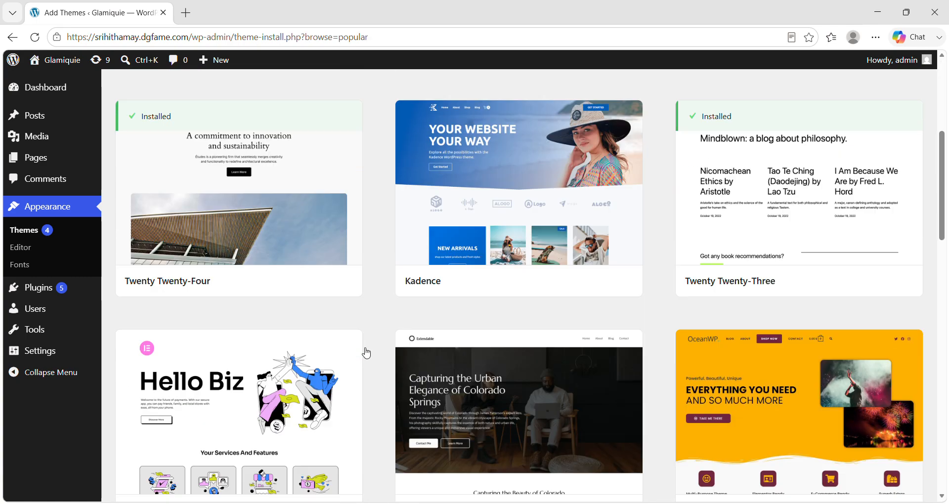
scroll(385, 311, "down", 10)
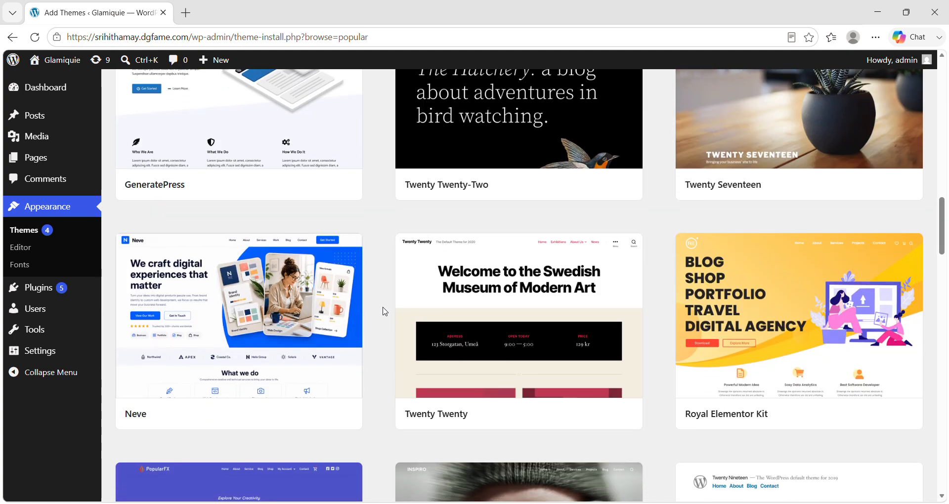
scroll(384, 311, "up", 6)
scroll(385, 311, "up", 15)
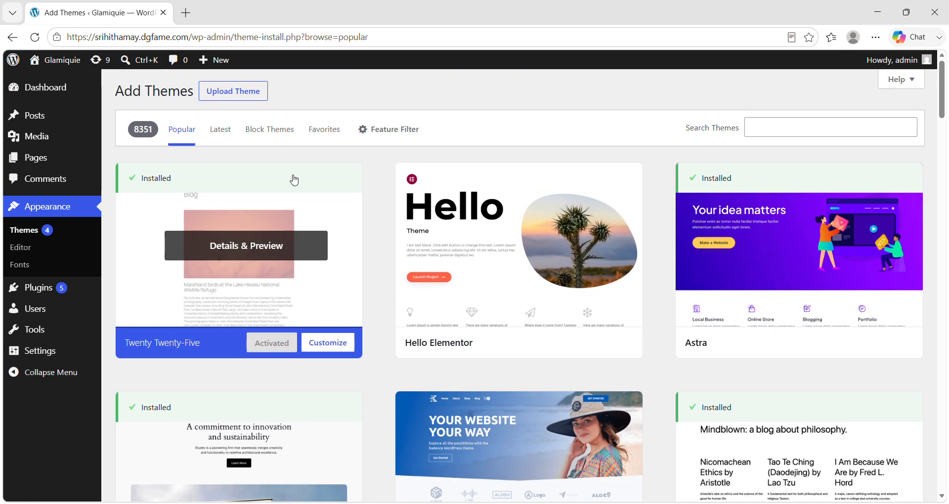
Search the theme catalogue for "hospital" again and examine the hospital themes
left_click(760, 135)
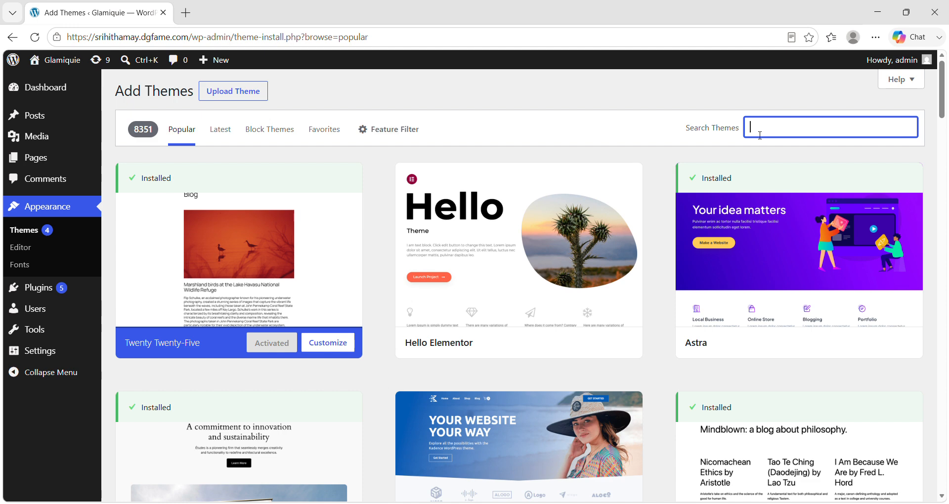
left_click(770, 177)
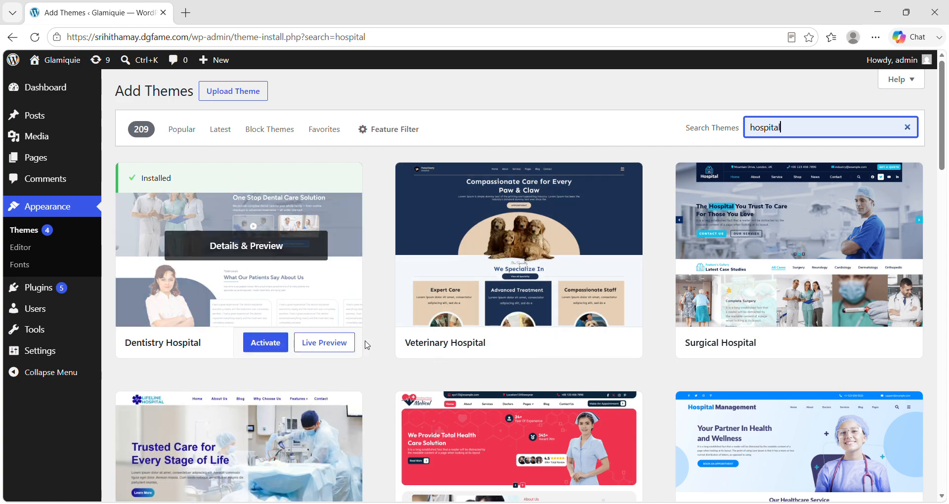
scroll(381, 377, "down", 5)
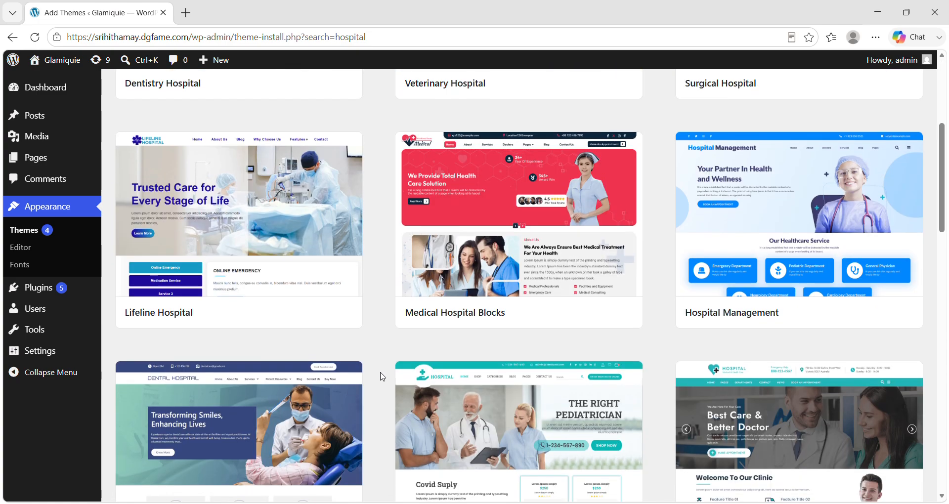
Install the Veterinary Hospital theme from the hospital search results and activate it on the site
scroll(380, 377, "up", 5)
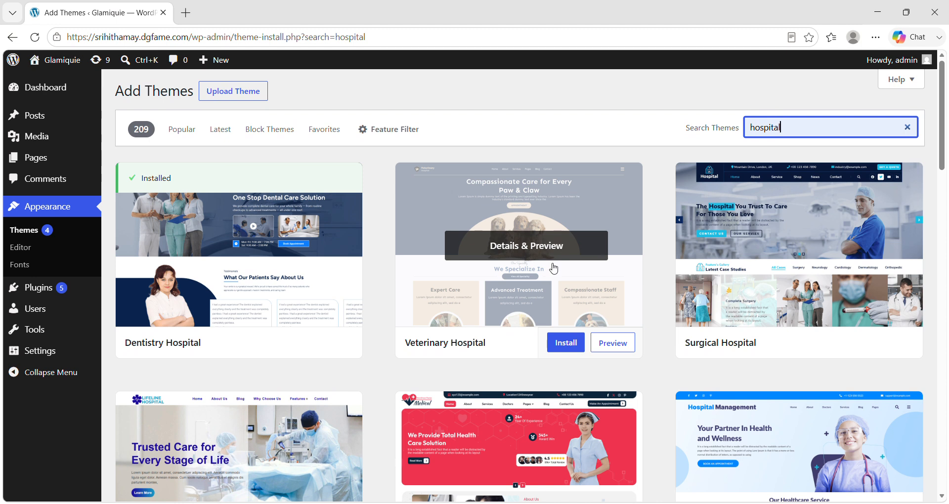
left_click(565, 344)
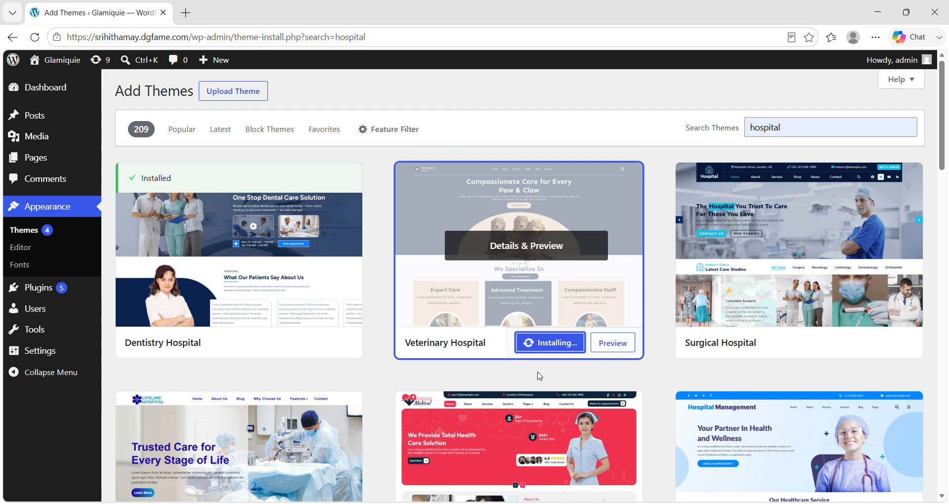
left_click(616, 347)
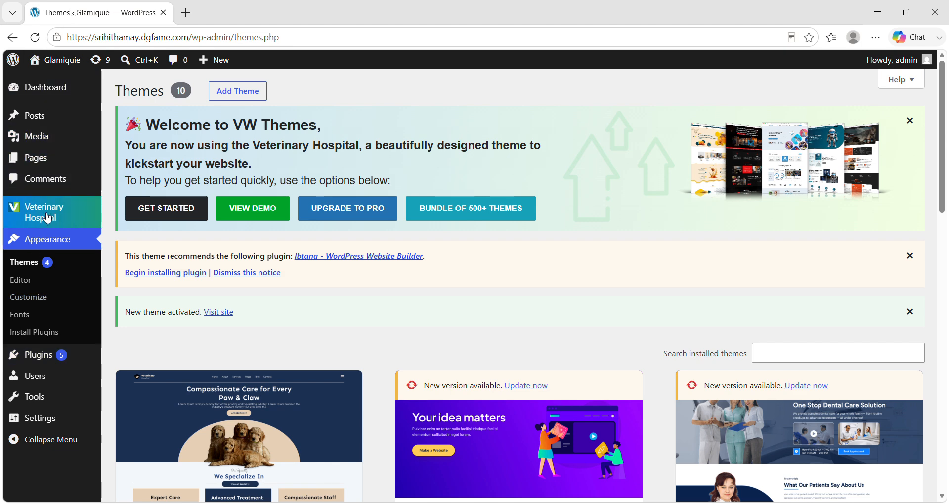
Open the active Veterinary Hospital theme for customization and examine its front page from the banner to the footer
scroll(115, 243, "down", 7)
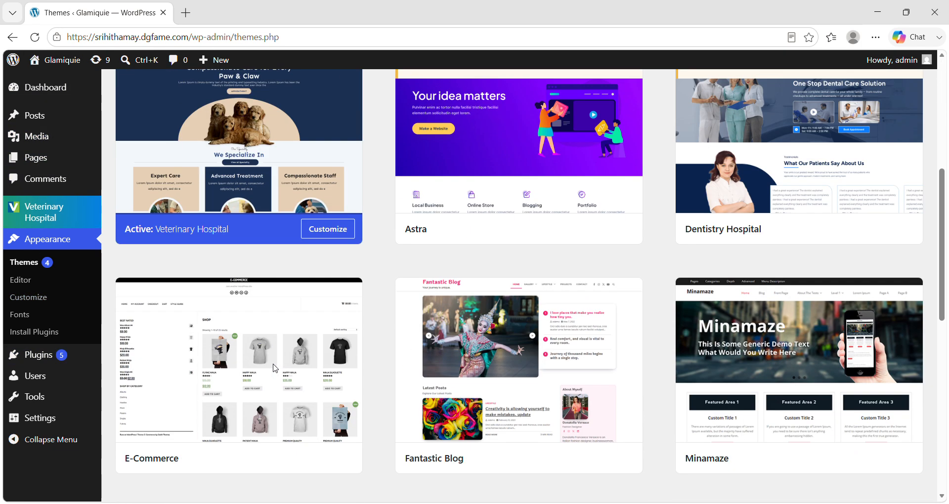
scroll(297, 227, "up", 7)
scroll(290, 318, "down", 5)
scroll(283, 319, "up", 6)
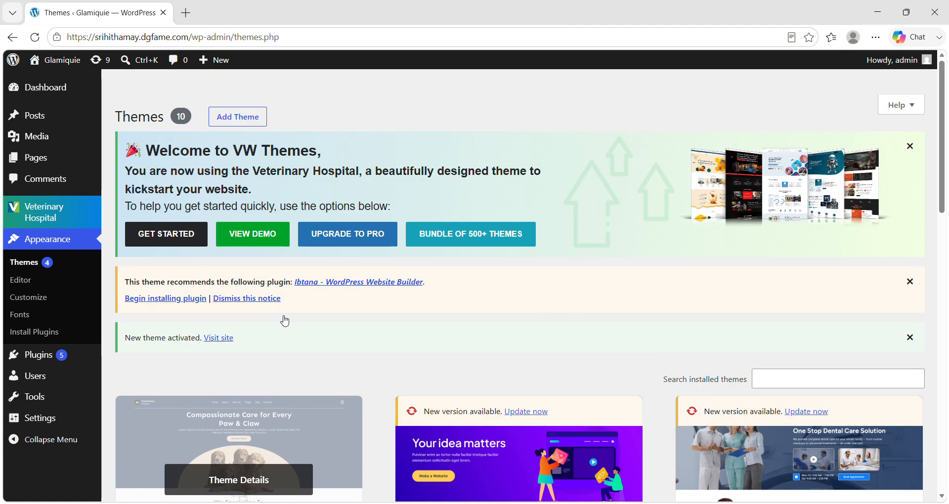
scroll(284, 320, "down", 6)
left_click(320, 276)
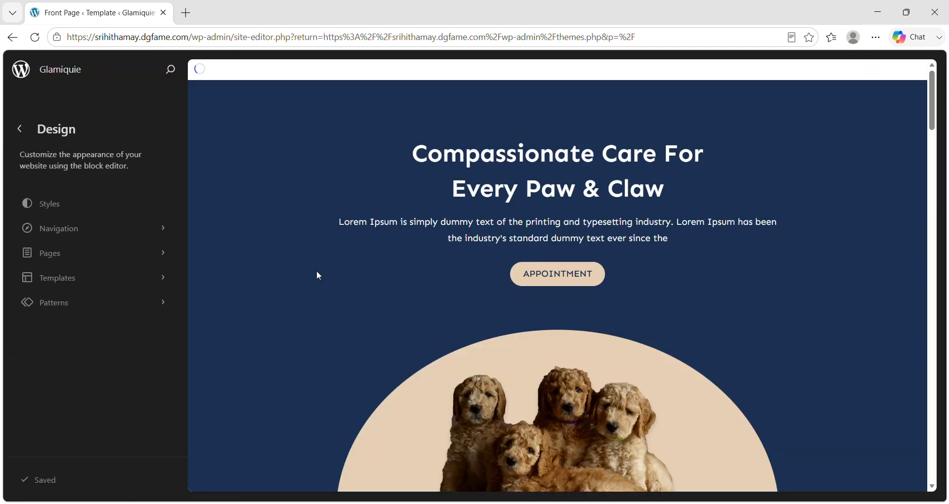
scroll(383, 382, "down", 10)
scroll(383, 380, "down", 15)
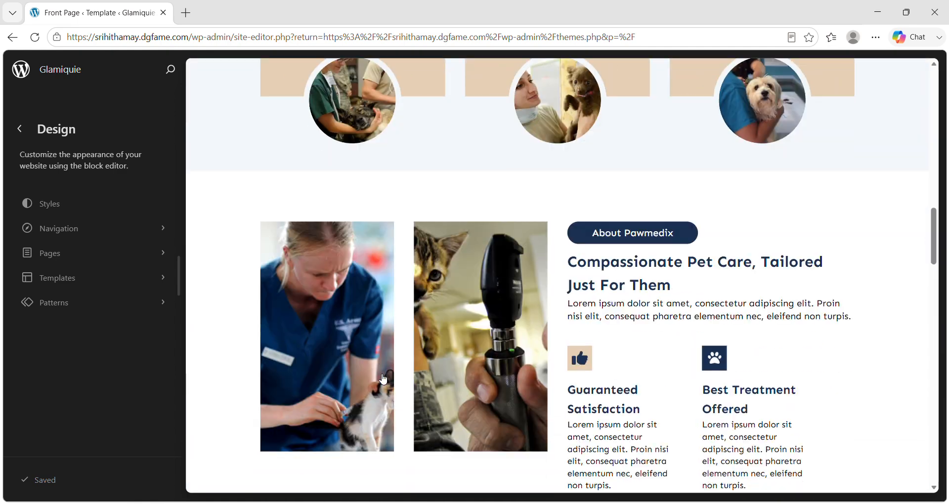
scroll(383, 379, "down", 15)
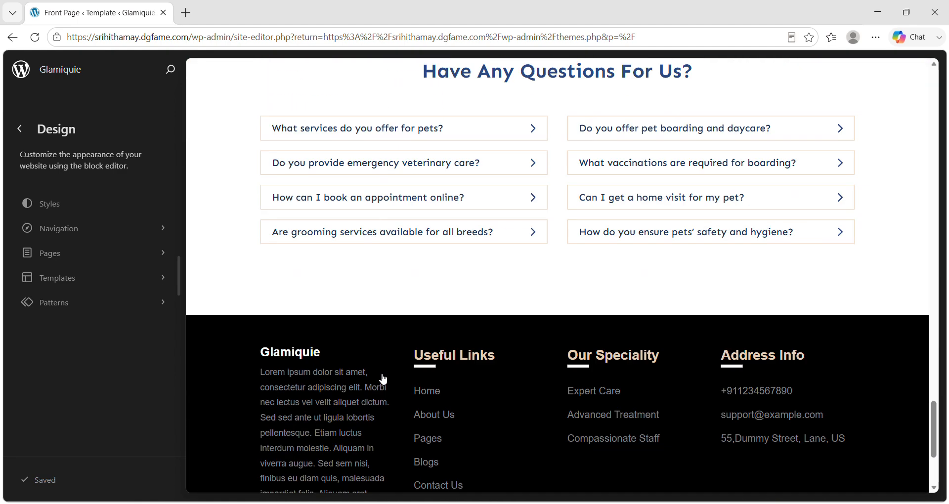
scroll(384, 380, "up", 20)
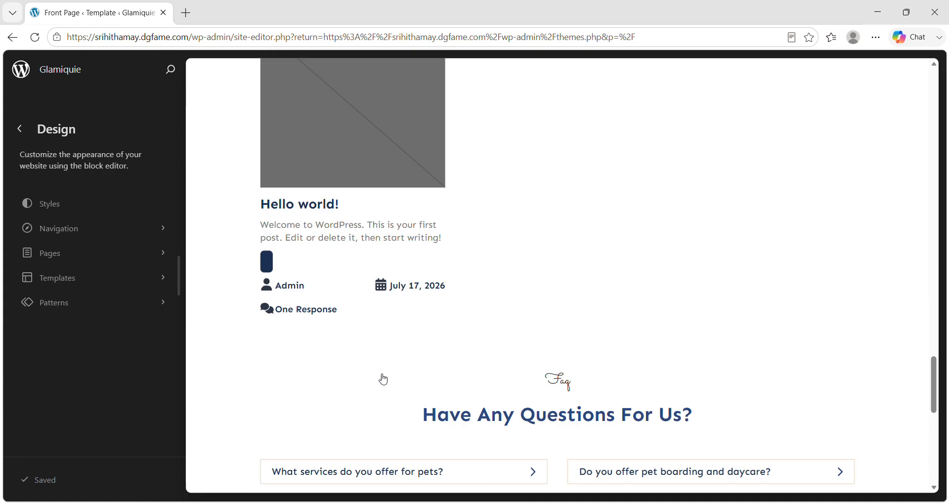
scroll(383, 379, "up", 10)
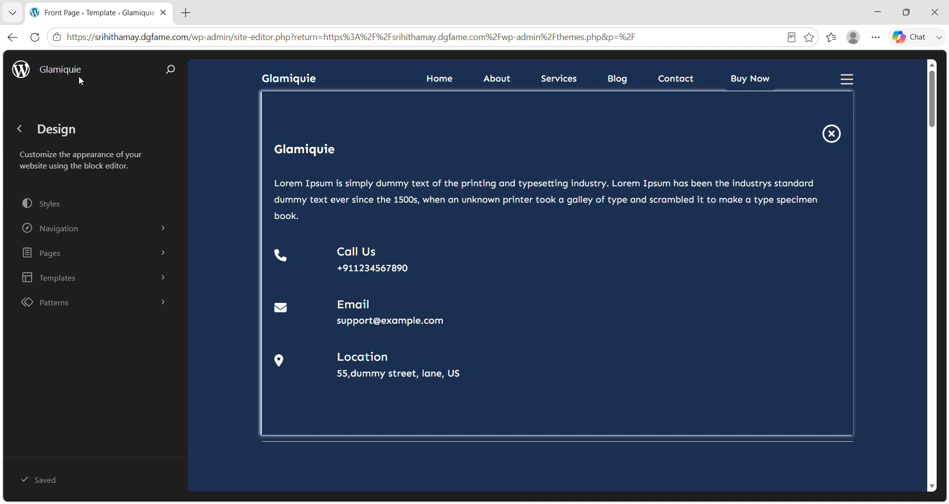
Return to the admin dashboard and review the Veterinary Hospital theme's information page down to its documentation section
left_click(26, 128)
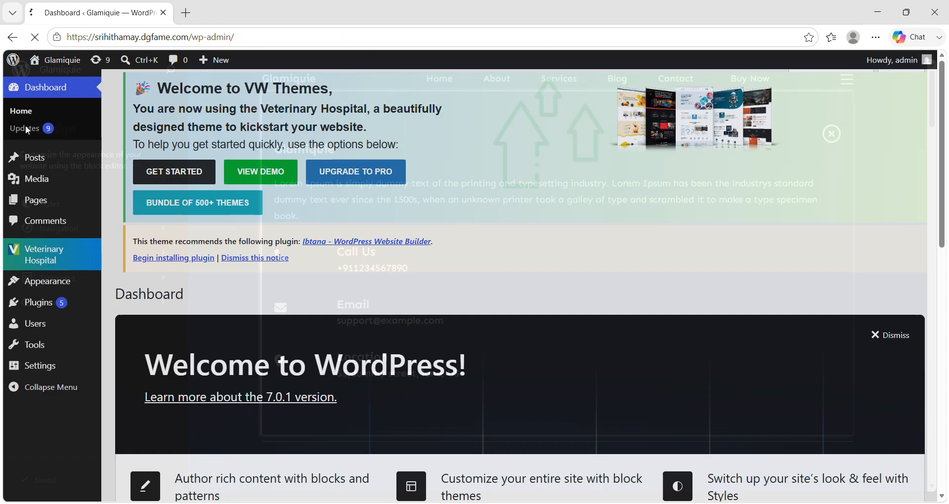
scroll(272, 256, "down", 7)
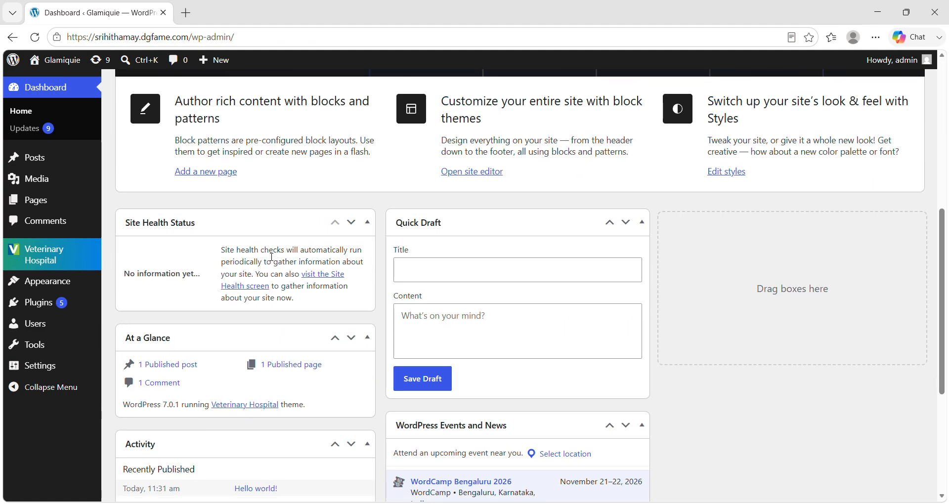
left_click(72, 258)
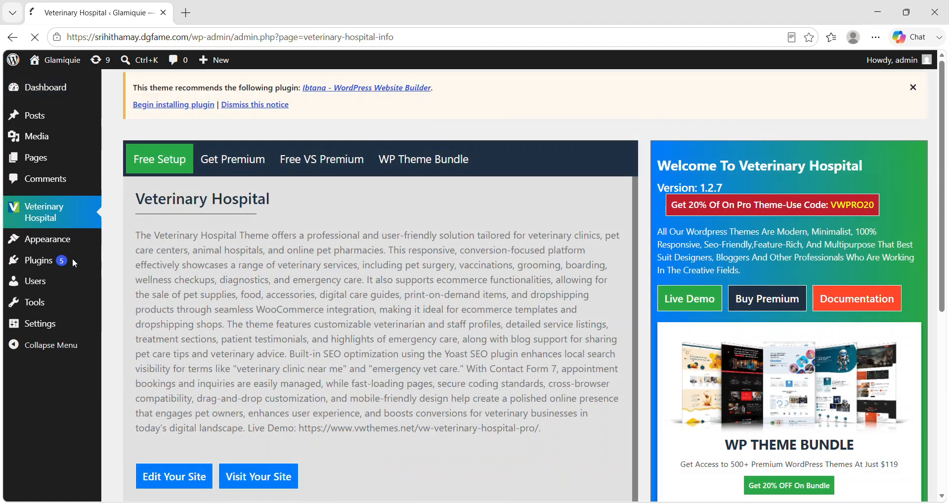
scroll(267, 366, "down", 5)
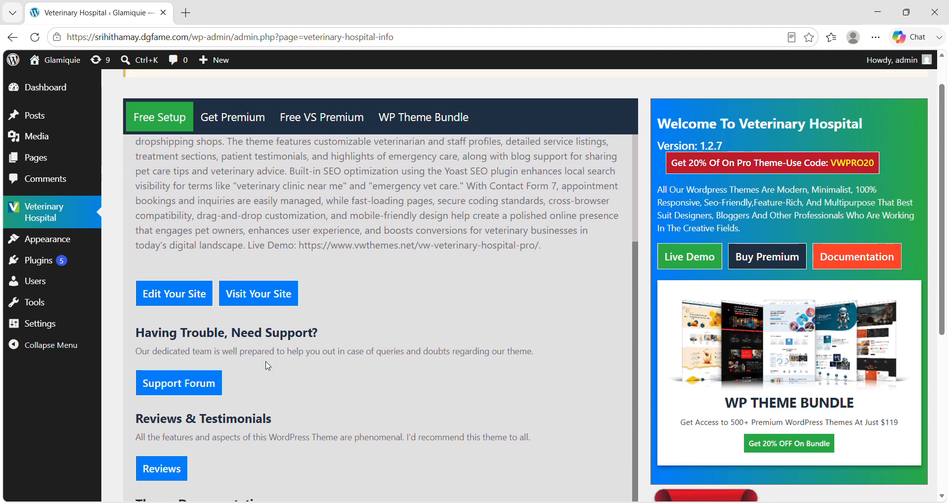
scroll(268, 369, "down", 1)
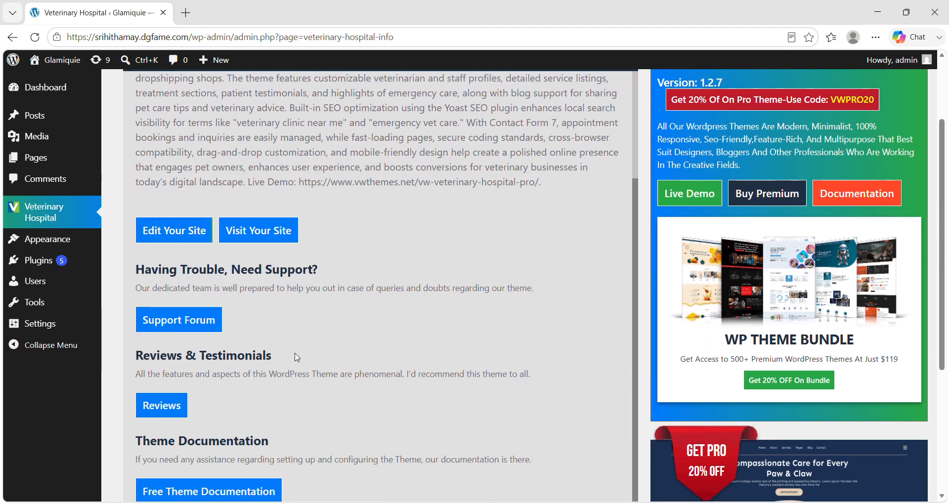
scroll(381, 181, "up", 3)
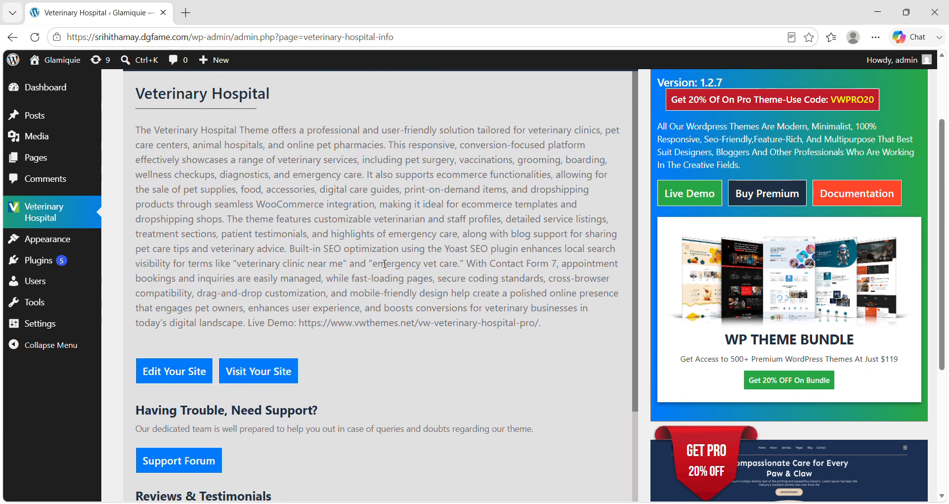
scroll(385, 264, "up", 2)
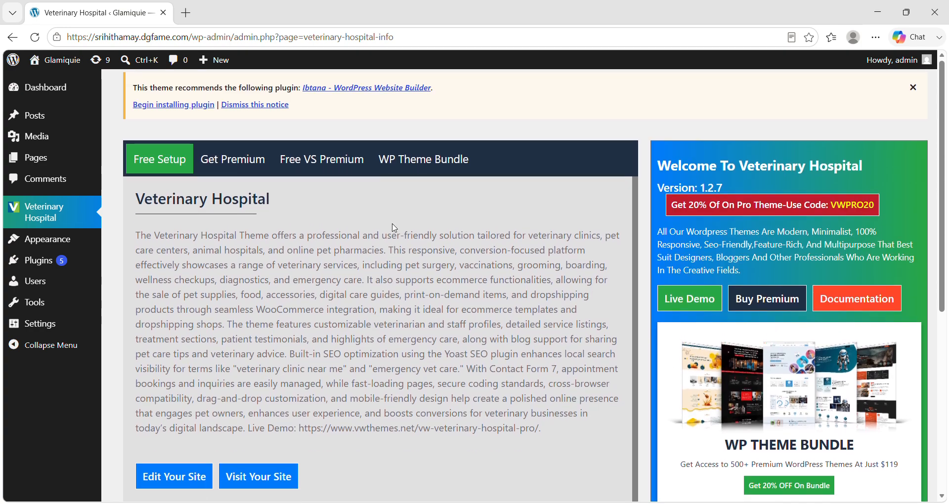
scroll(346, 311, "down", 3)
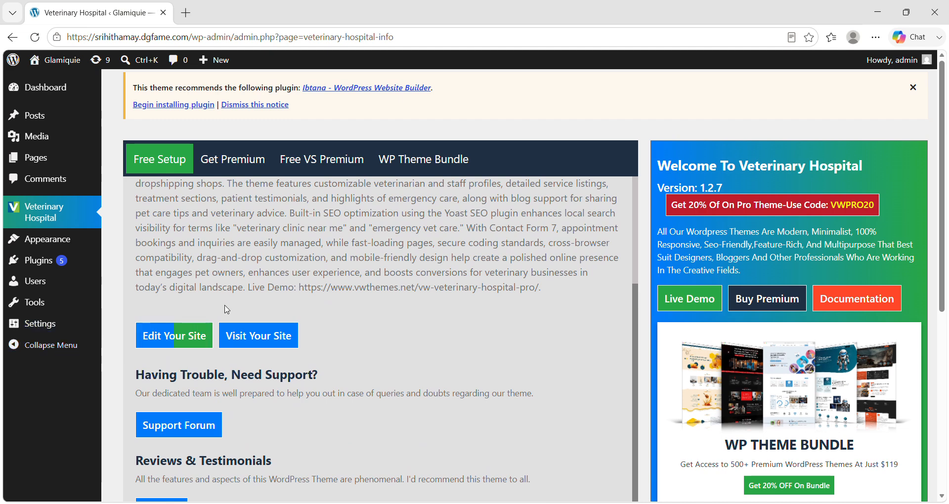
scroll(231, 312, "down", 3)
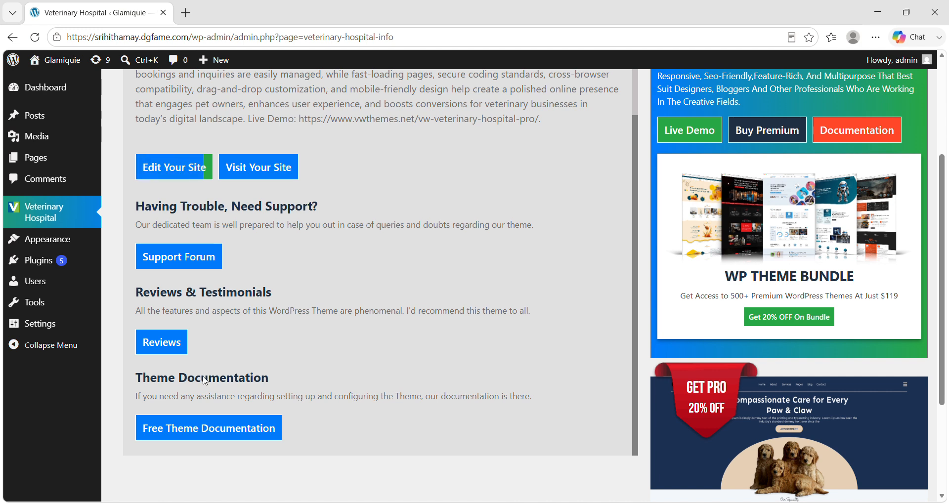
scroll(205, 391, "down", 3)
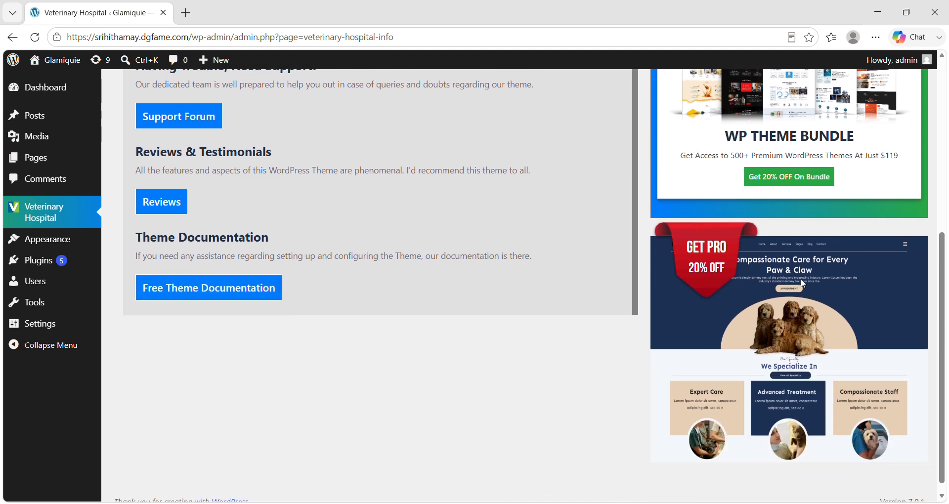
Open the free theme documentation, read through its setup sections, and go to the Setup Home page Template section
left_click(231, 284)
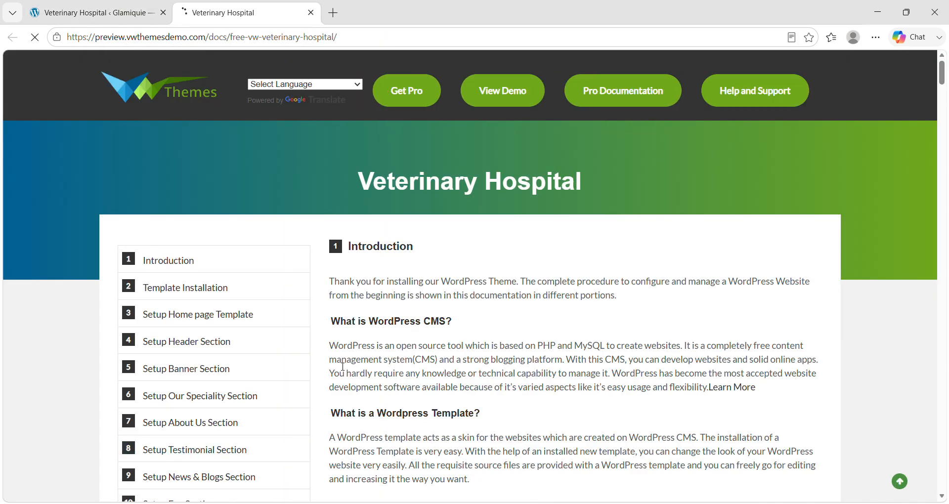
scroll(339, 367, "down", 2)
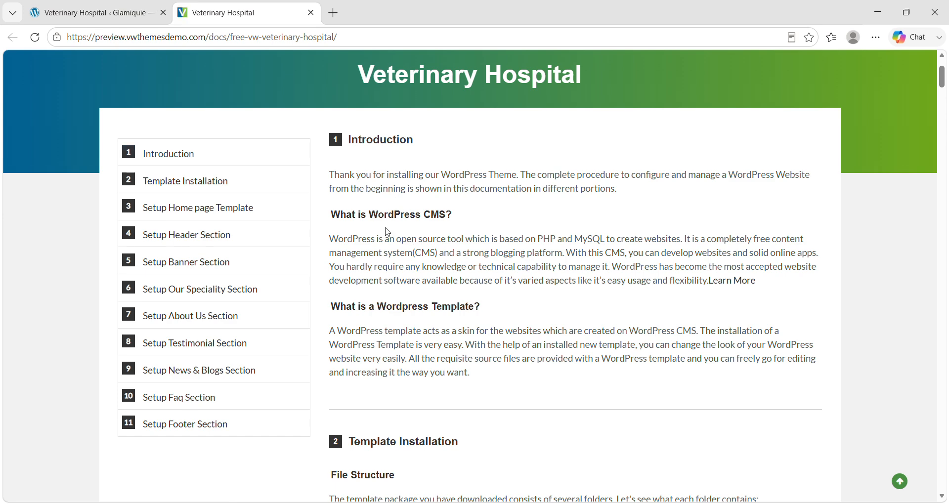
scroll(438, 394, "down", 4)
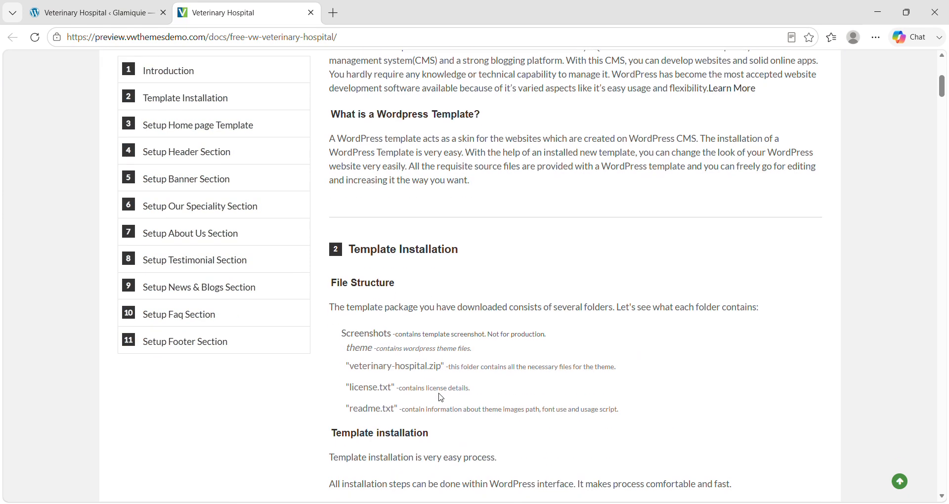
scroll(441, 398, "down", 8)
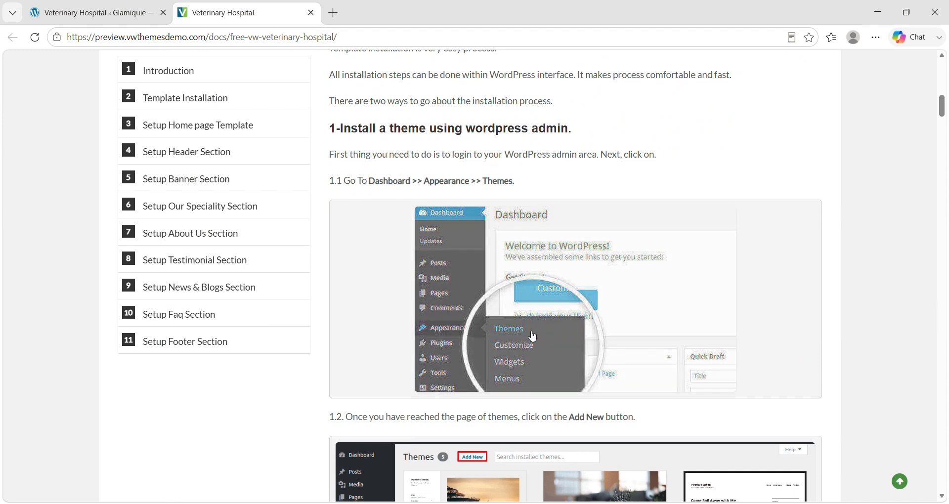
scroll(575, 316, "down", 2)
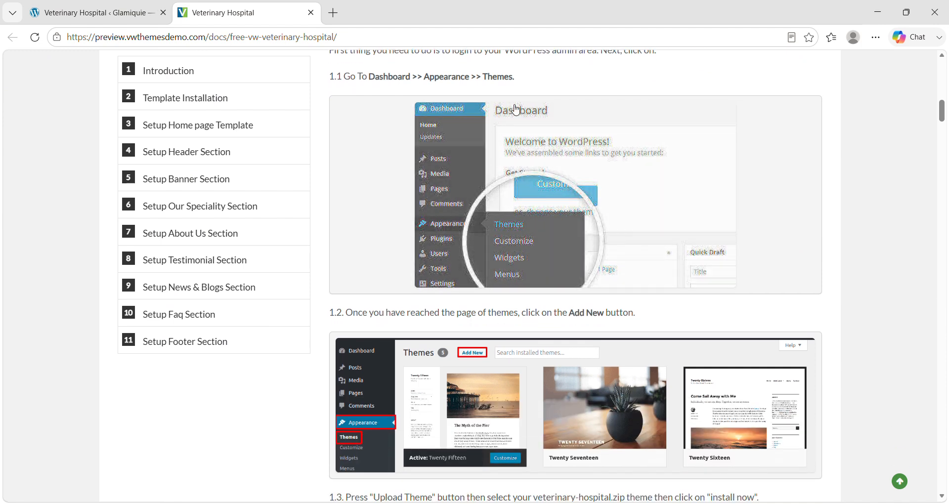
scroll(512, 438, "down", 10)
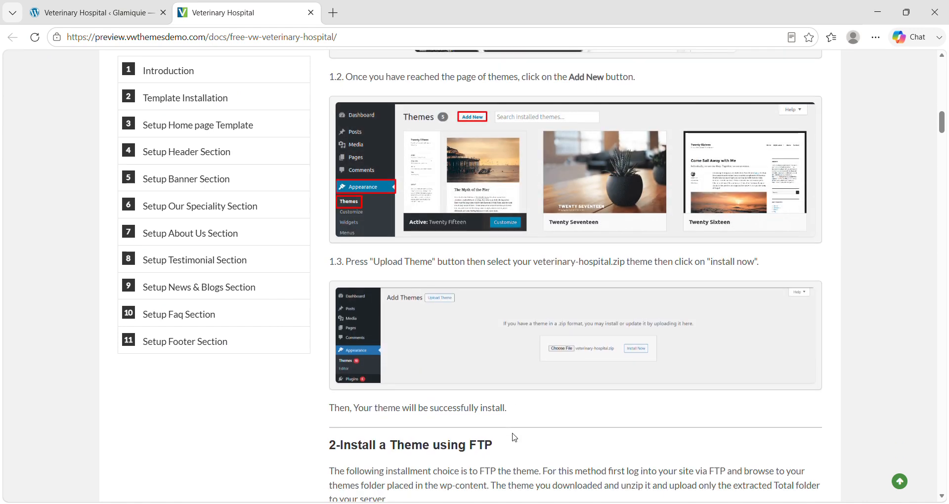
scroll(514, 438, "down", 12)
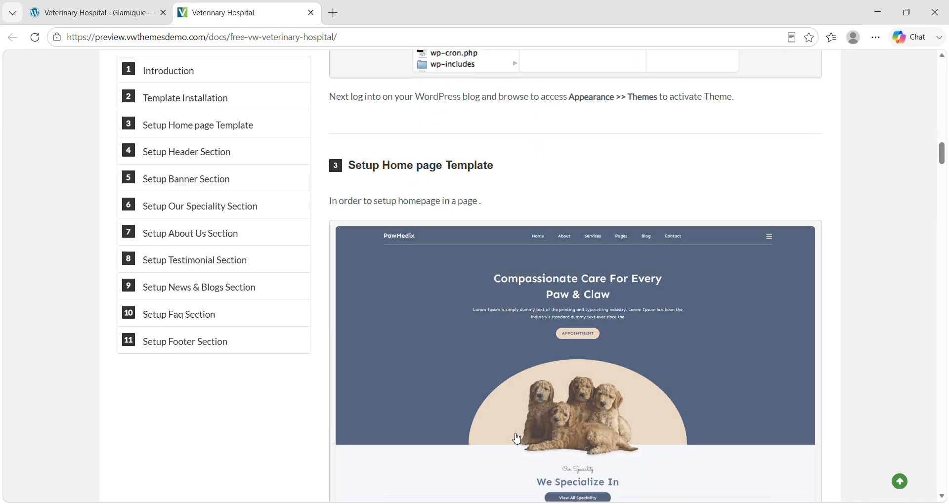
scroll(517, 438, "down", 12)
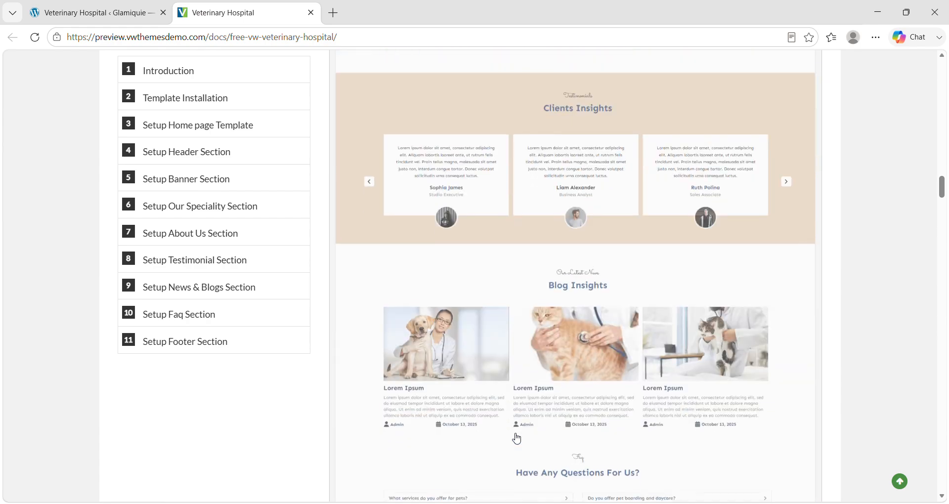
scroll(515, 438, "down", 12)
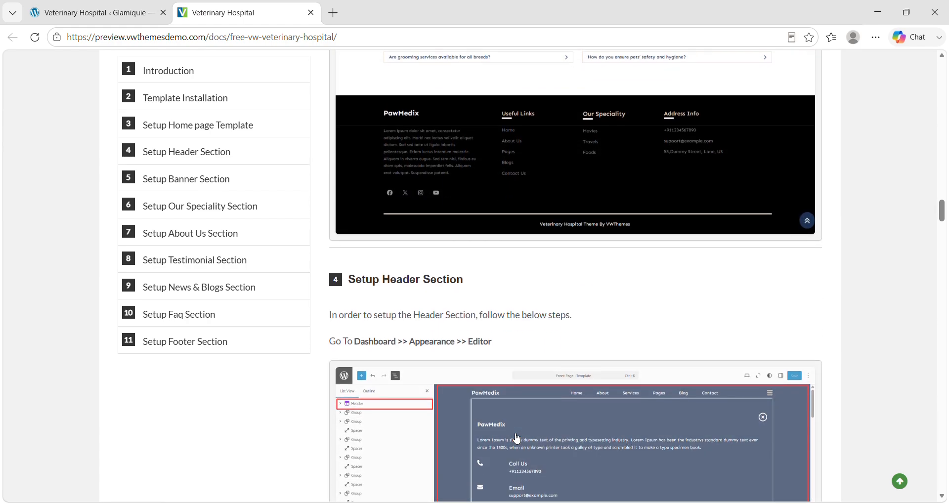
scroll(517, 437, "down", 12)
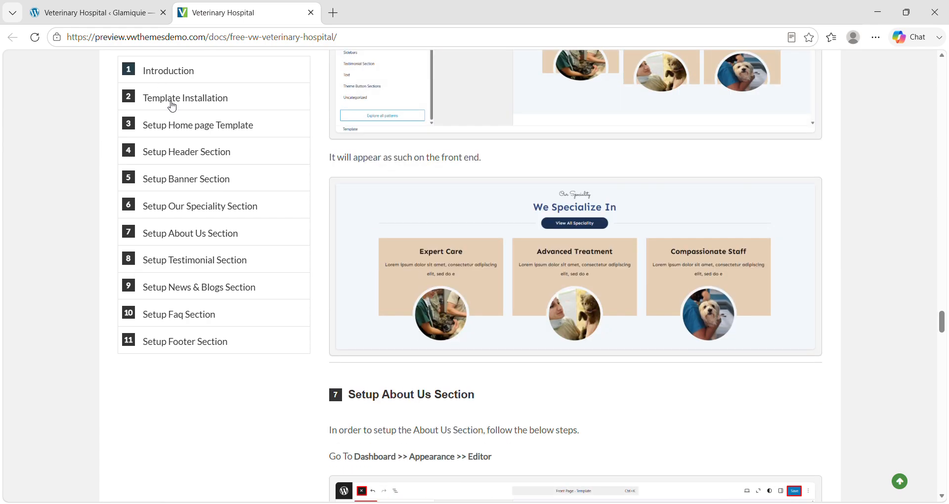
left_click(188, 129)
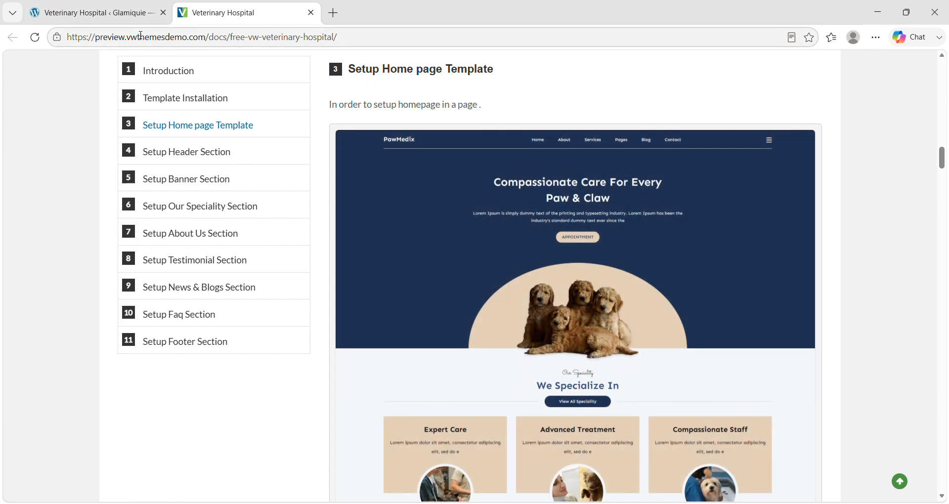
Return to the WordPress admin from the documentation and open the list of installed themes
left_click(135, 18)
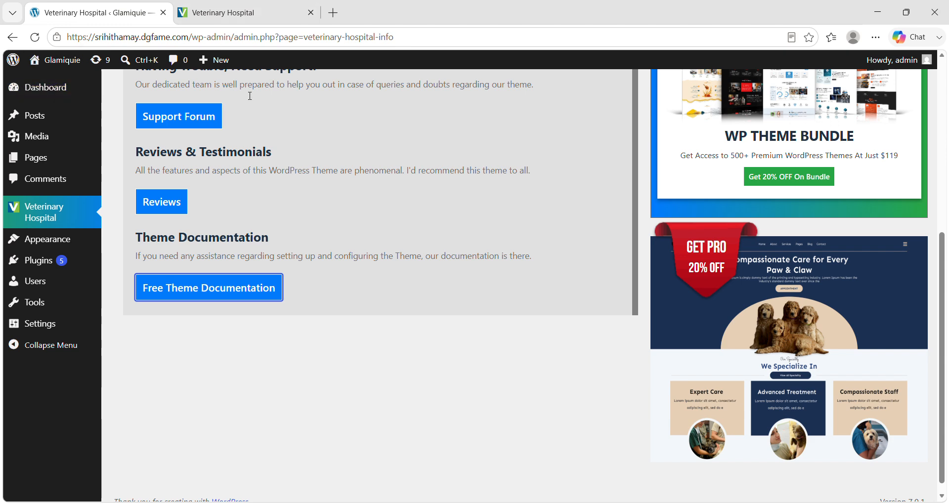
scroll(243, 158, "up", 10)
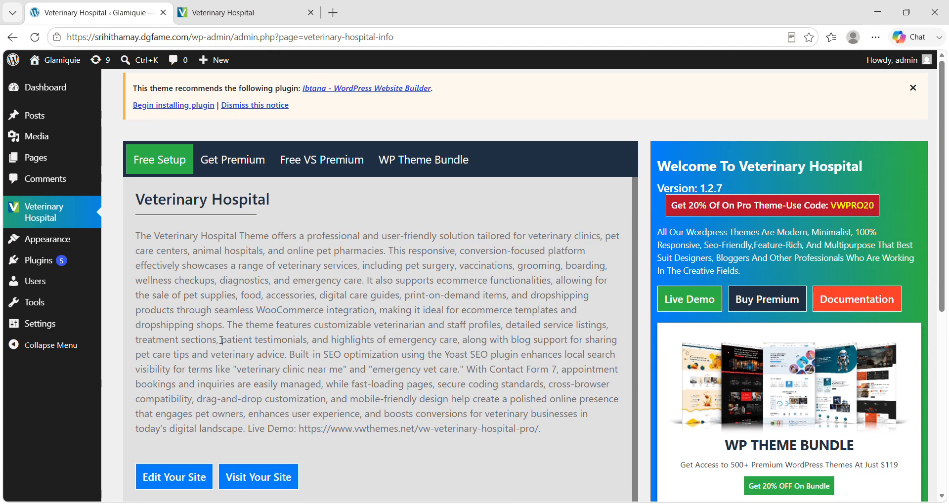
mouse_move(48, 239)
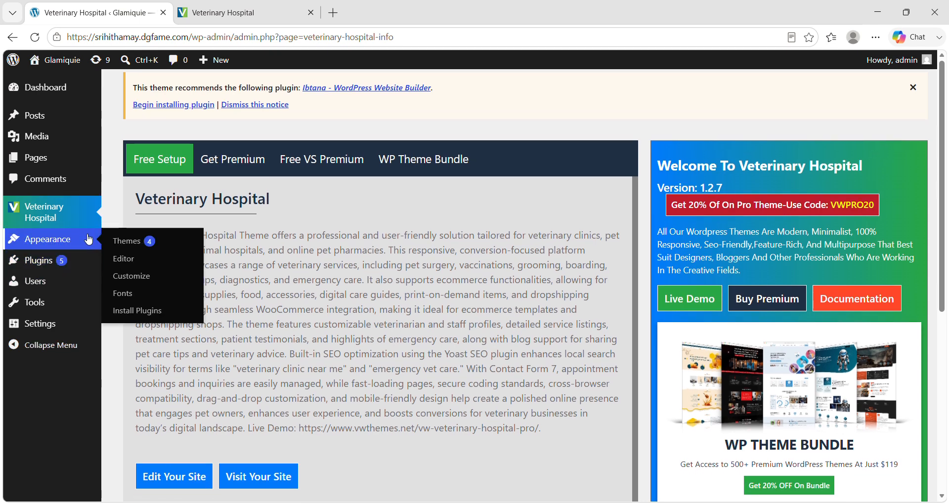
left_click(130, 241)
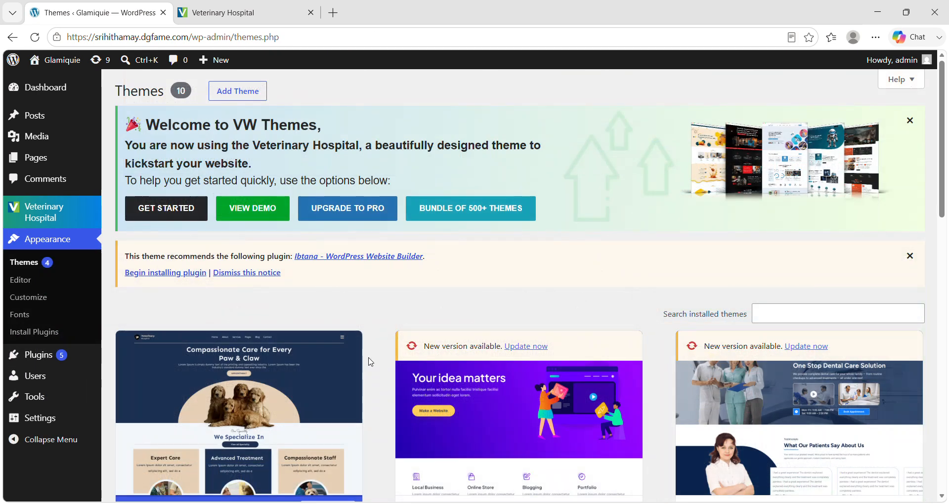
Open the active Veterinary Hospital theme's Front Page template for editing and select its header
scroll(371, 362, "down", 5)
scroll(369, 362, "down", 1)
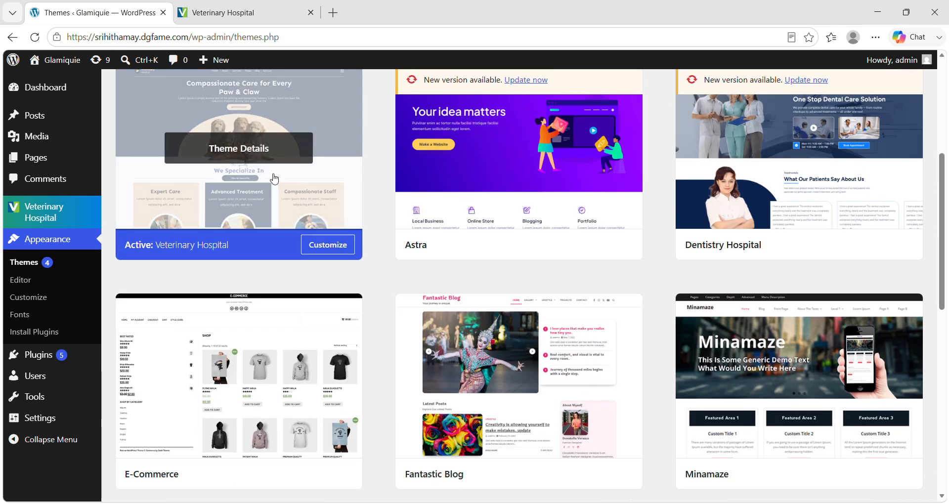
left_click(330, 242)
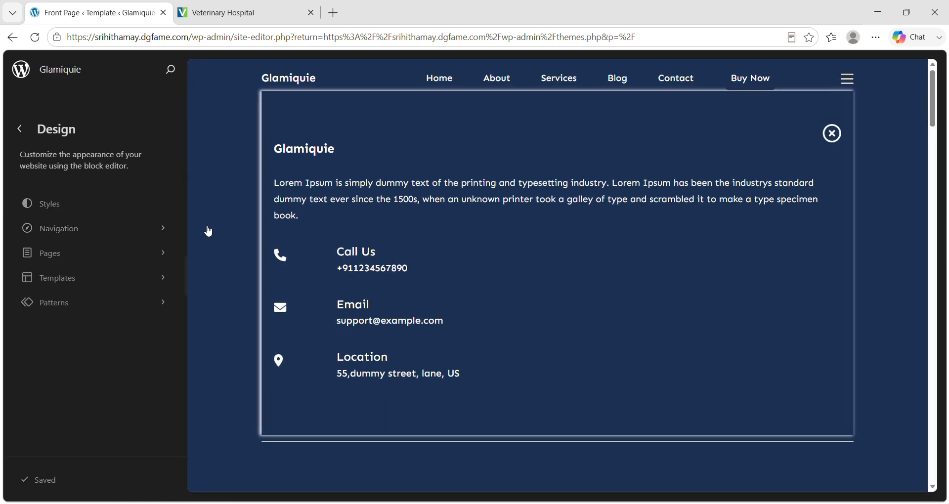
left_click(446, 80)
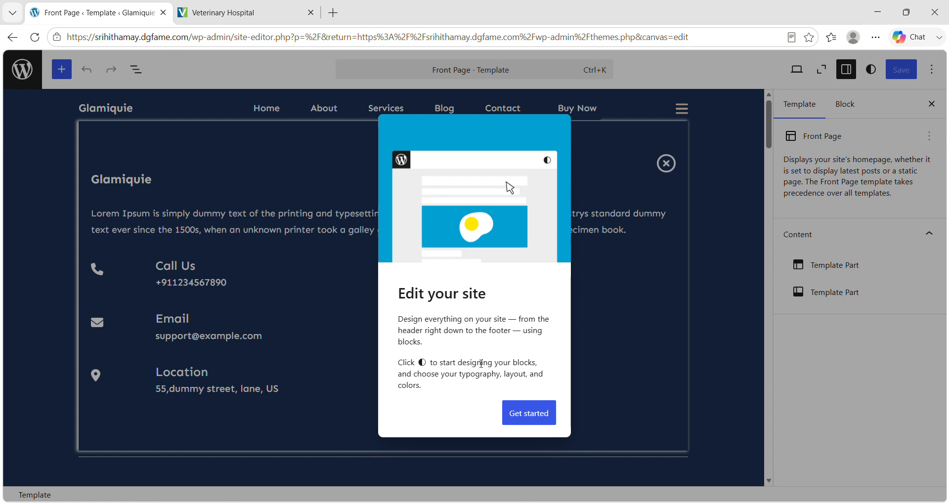
left_click(519, 414)
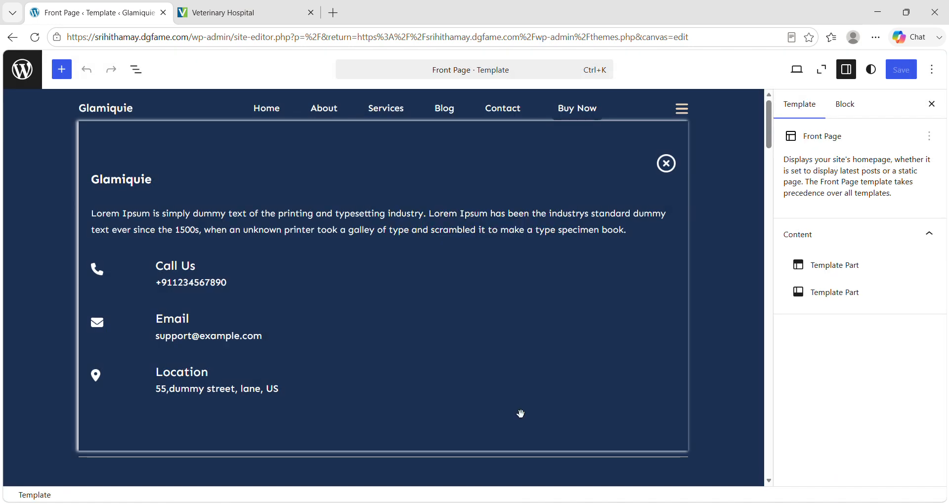
left_click(185, 288)
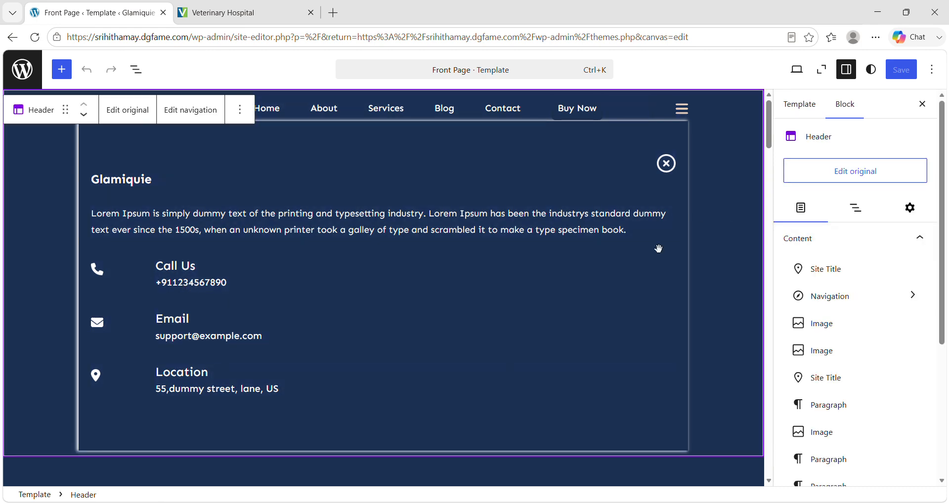
left_click(201, 283)
double_click(201, 282)
left_click(438, 285)
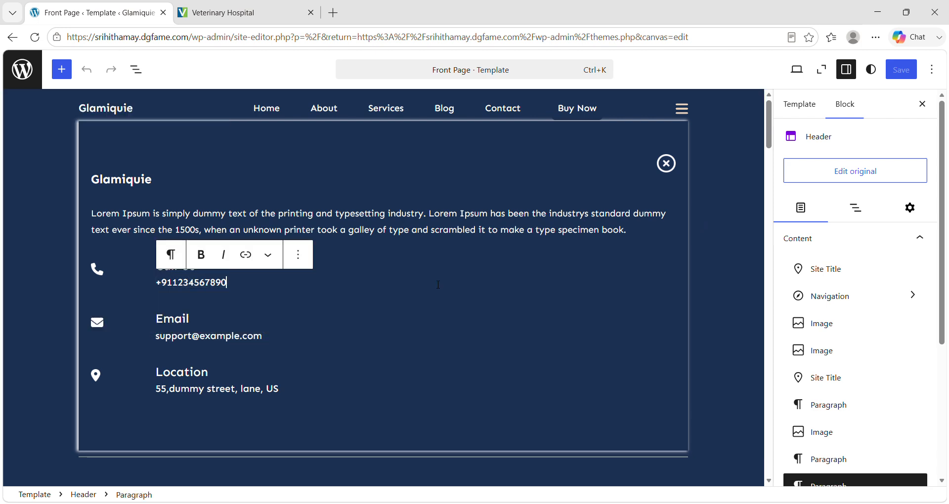
Delete the Lorem Ipsum placeholder text from the paragraph under the site title in the header's contact box
left_click(596, 236)
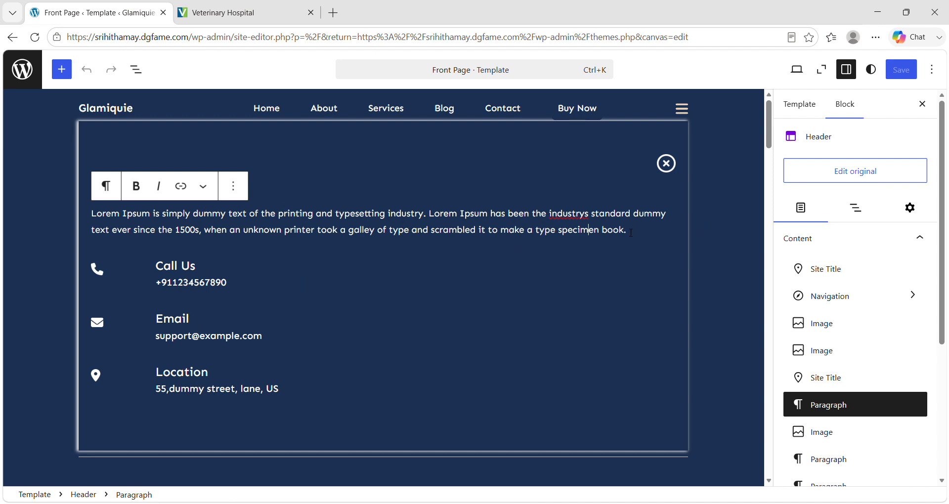
left_click_drag(631, 233, 107, 222)
key("BackSpace")
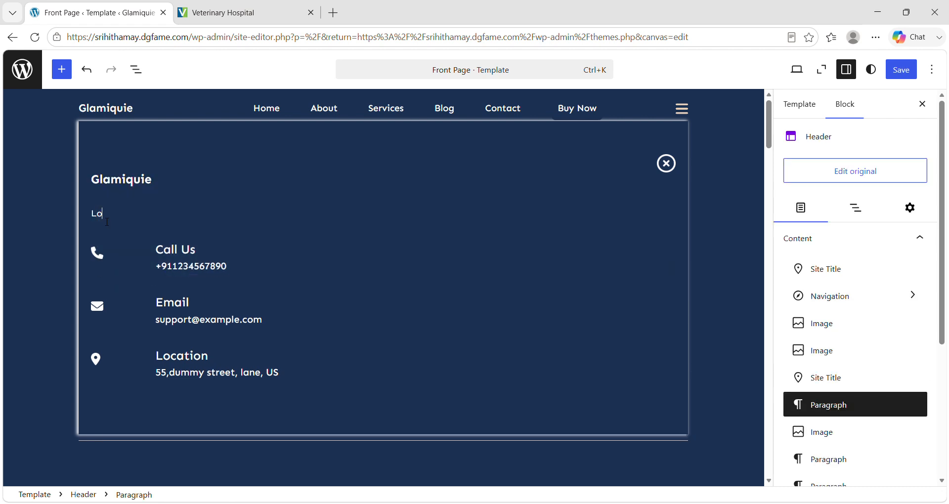
key("BackSpace")
key("BackSpace")
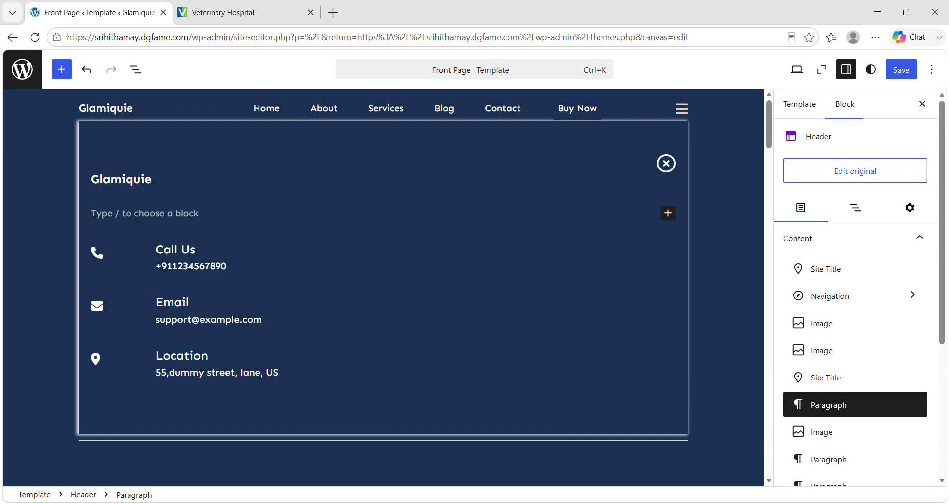
Enter "Welcome to our veternity hospital. we have different kinds of services." in the emptied header paragraph
type("Welcomr to our veternity hospi")
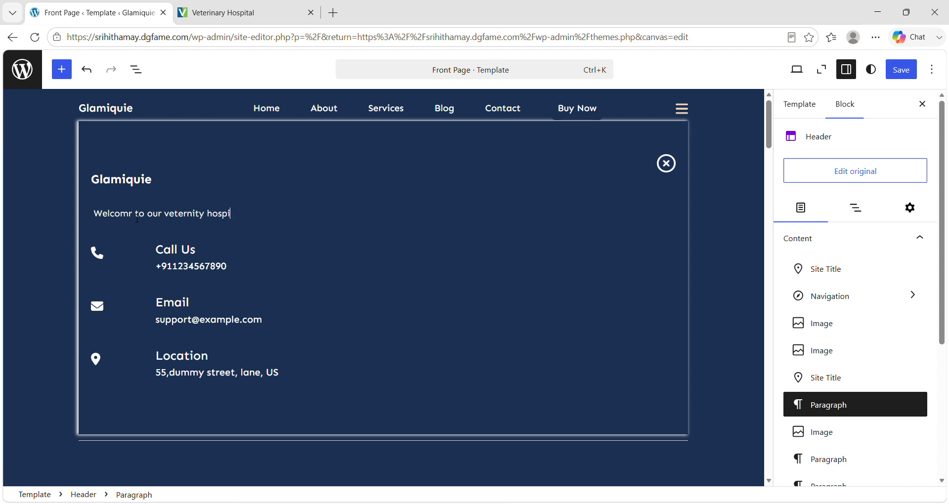
type("we have different ki")
type("nd")
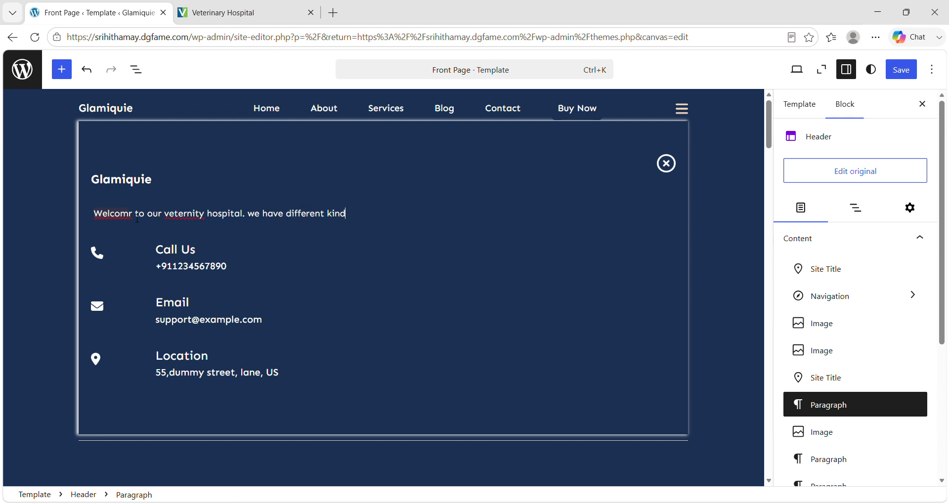
type("s of services")
key("BackSpace")
type("e")
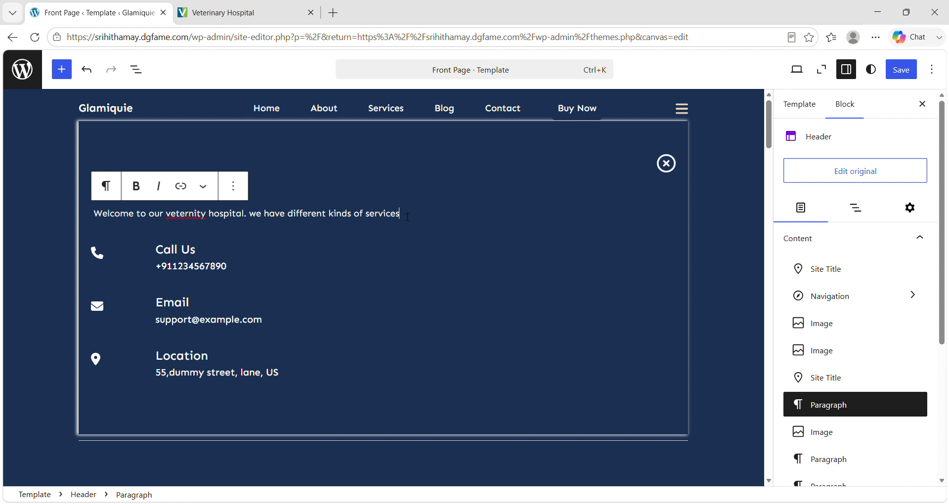
left_click(407, 216)
type(".")
Clear the site title above the welcome paragraph in the header's contact box
scroll(435, 324, "down", 5)
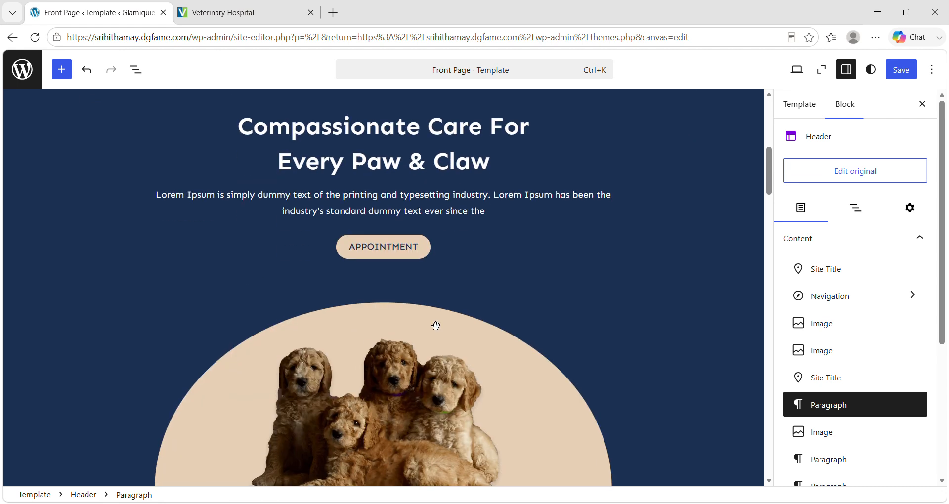
scroll(497, 409, "down", 8)
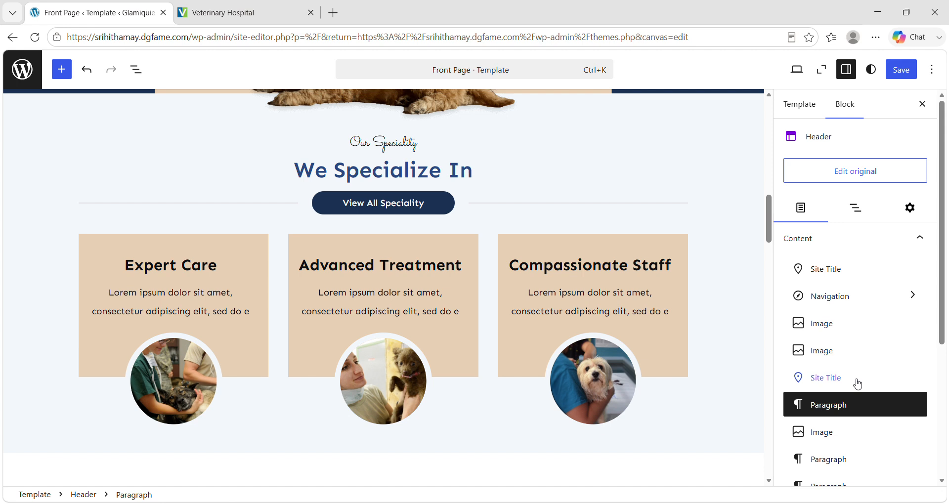
scroll(856, 407, "down", 4)
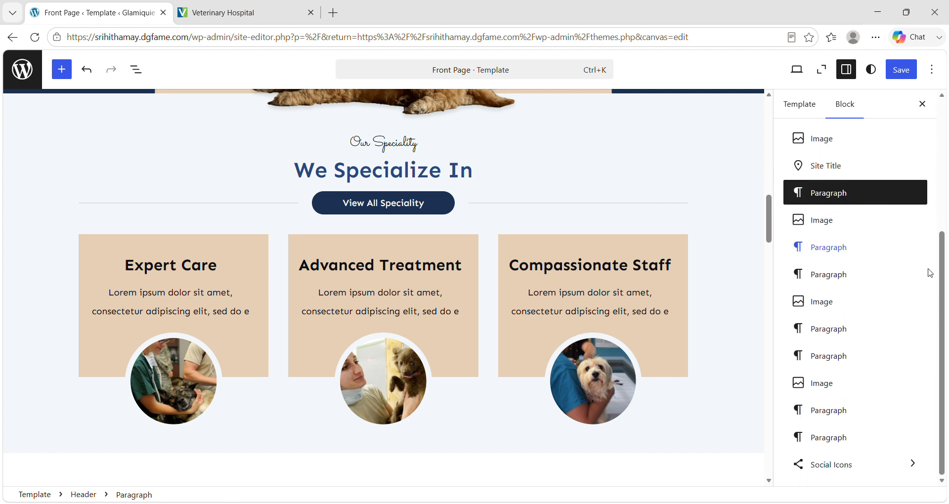
left_click(921, 167)
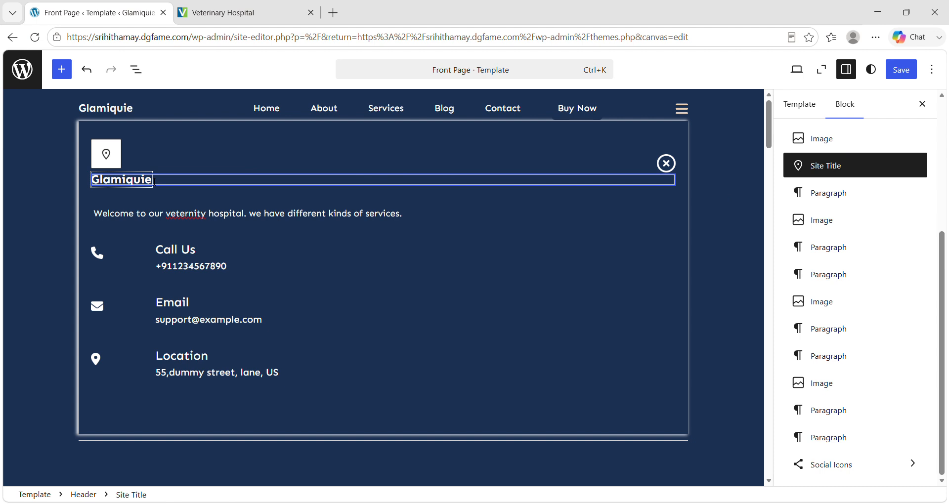
key("BackSpace")
key("BackSpace")
key("BackSpace")
key("BackSpace")
key("BackSpace")
key("BackSpace")
key("BackSpace")
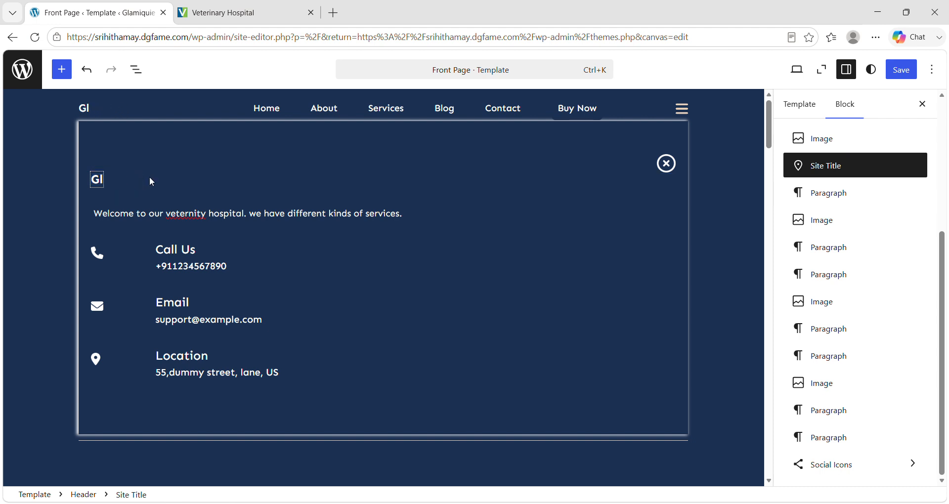
key("BackSpace")
key("BackSpace")
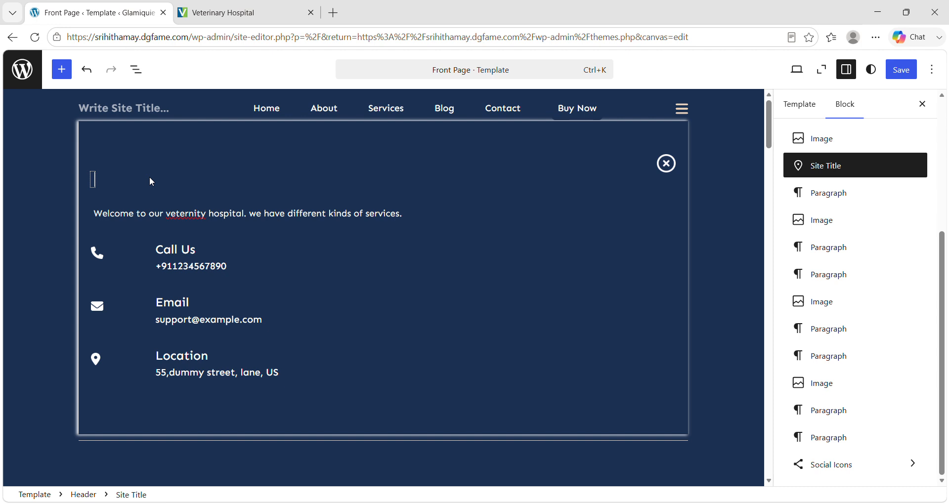
Enter "Veternity Hospital" as the site title in the header
type("Veternit")
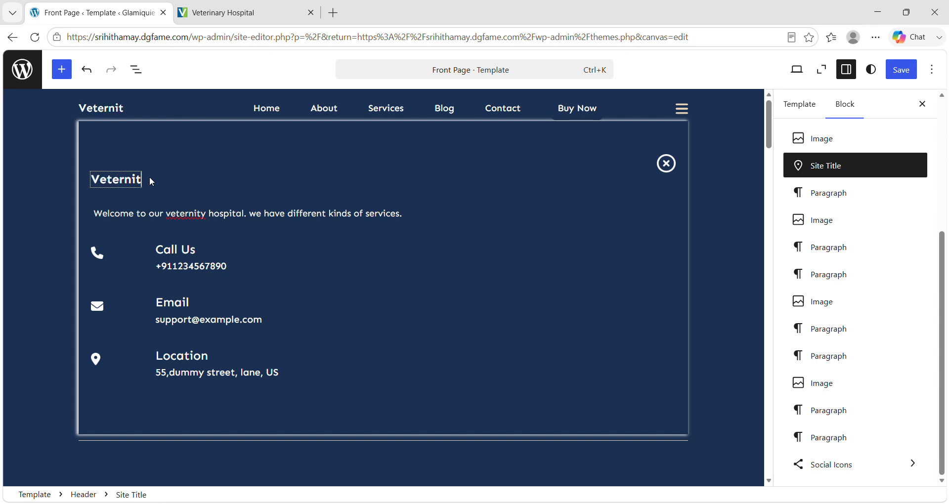
key("BackSpace")
type("ty Hosp")
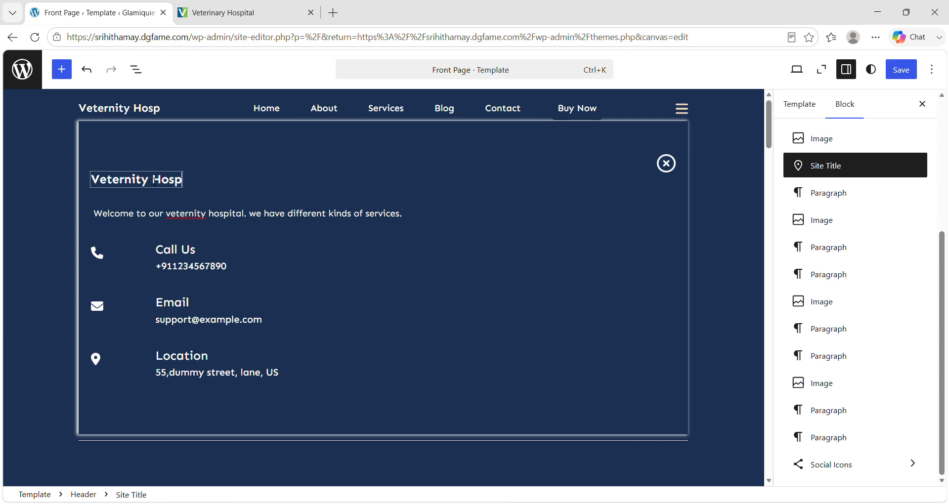
type("ital")
left_click(373, 305)
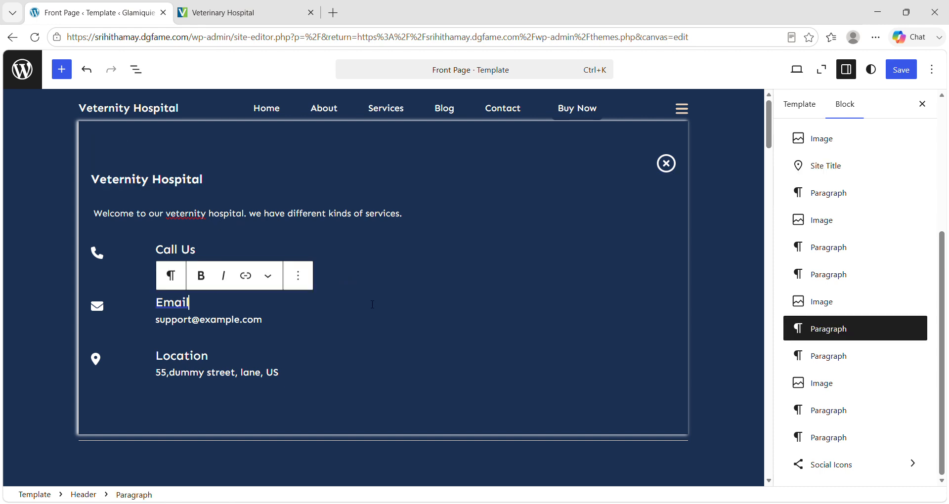
Select the puppy image in the Home Banner pattern and open the media selection to replace it
left_click(305, 476)
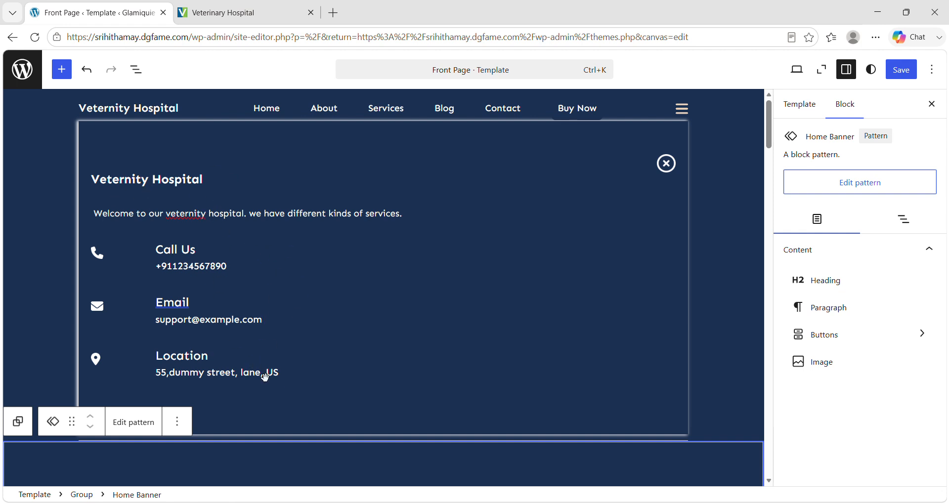
scroll(267, 378, "down", 4)
scroll(277, 394, "down", 6)
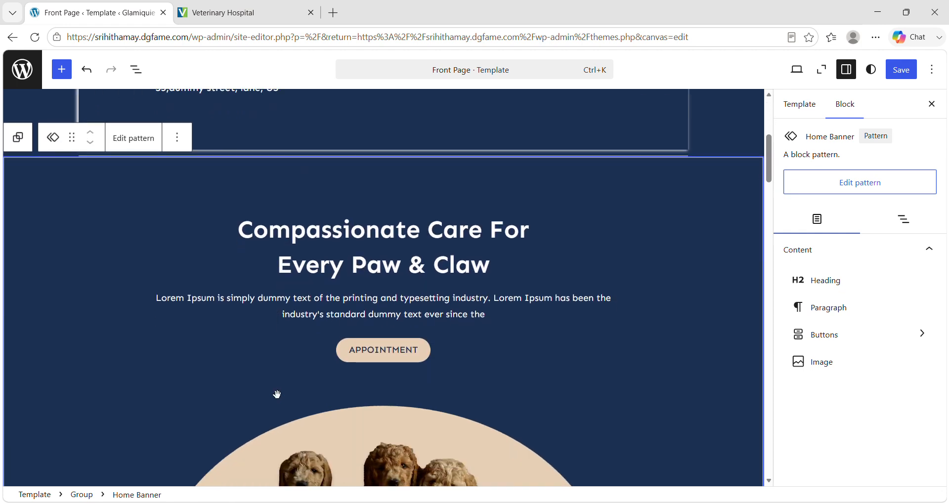
left_click(271, 387)
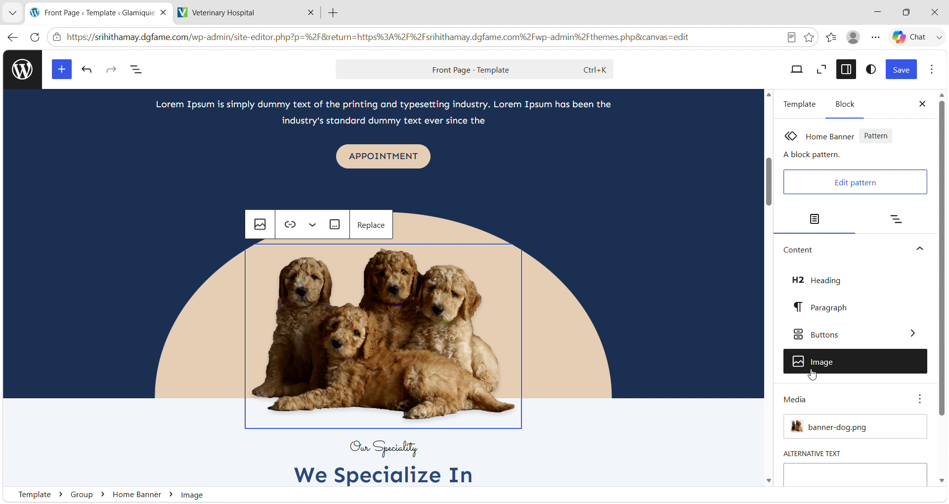
scroll(765, 438, "down", 2)
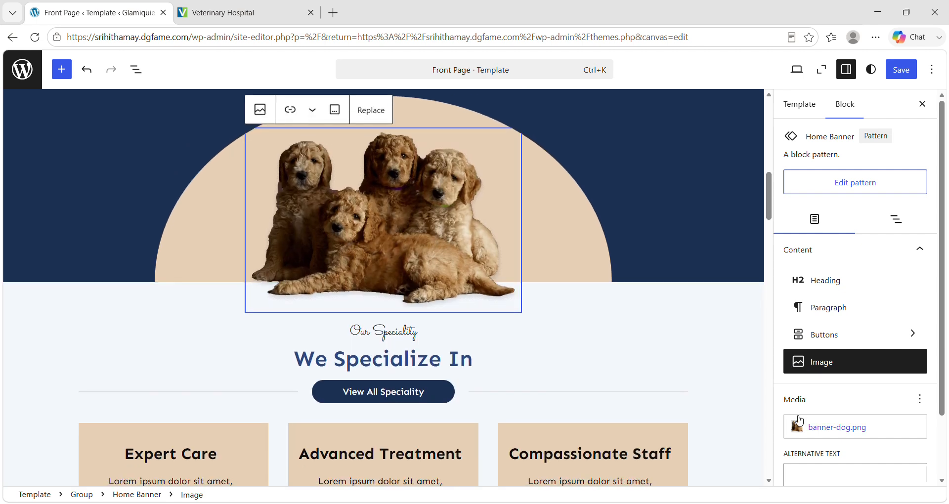
left_click(819, 363)
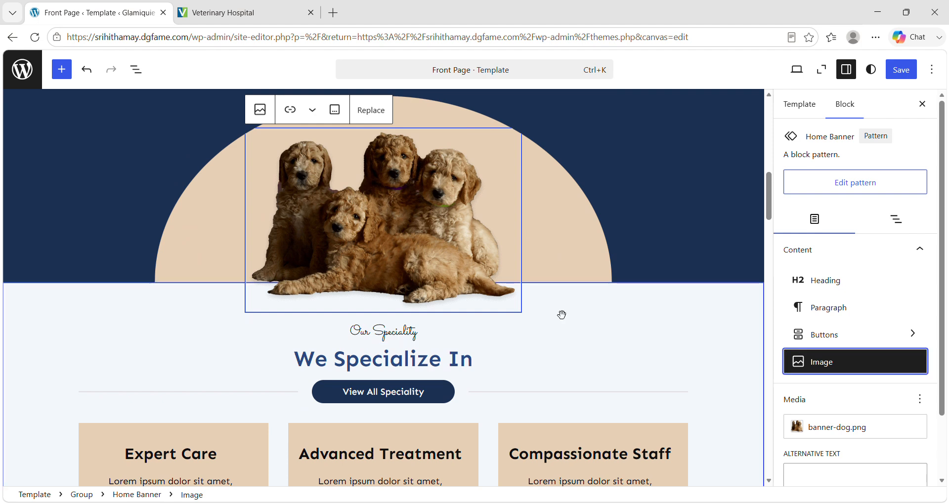
left_click(371, 109)
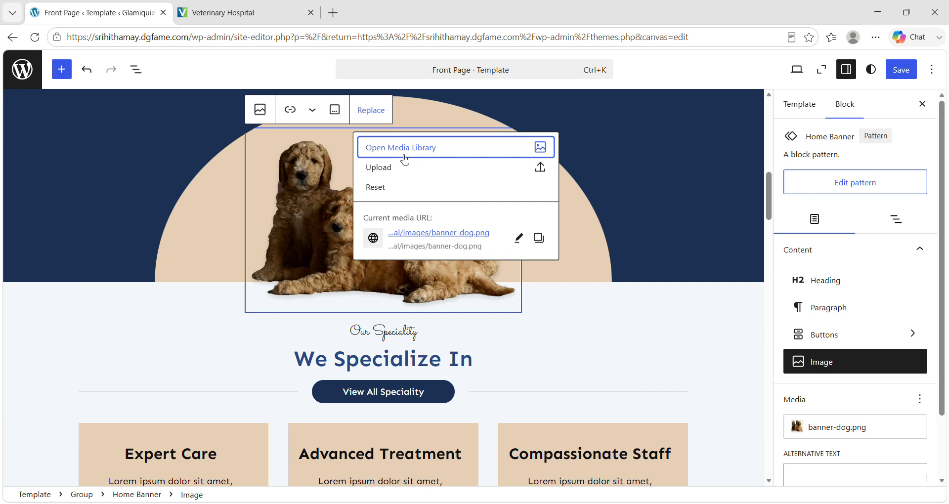
left_click(448, 151)
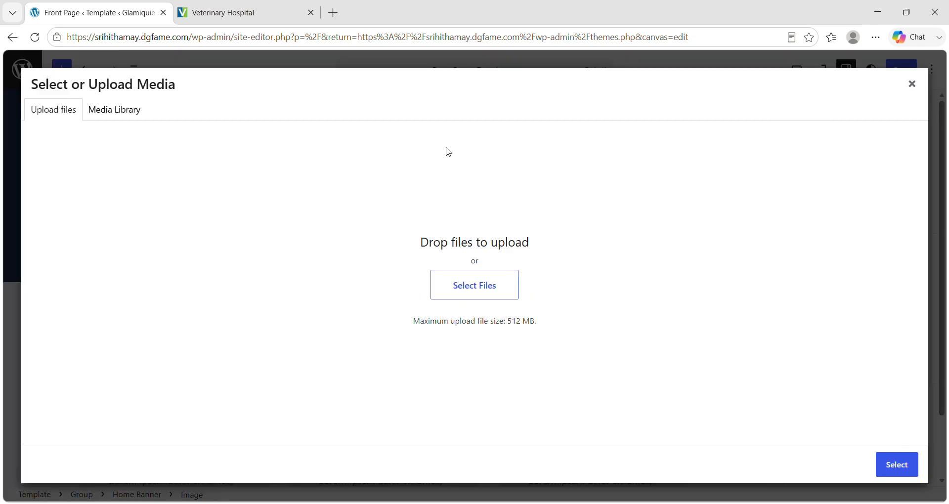
Upload the makeup-themed courses image (courses-1.webp) and use it as the Home Banner image
left_click(113, 110)
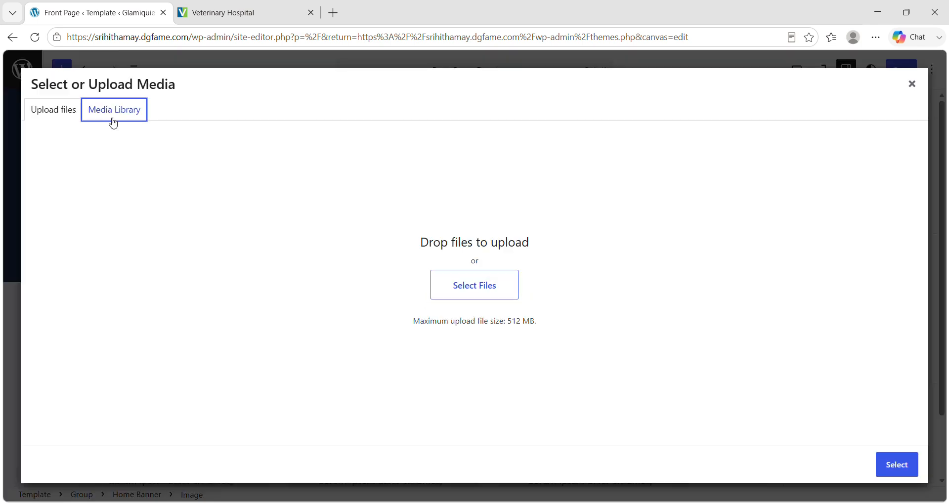
key("Left")
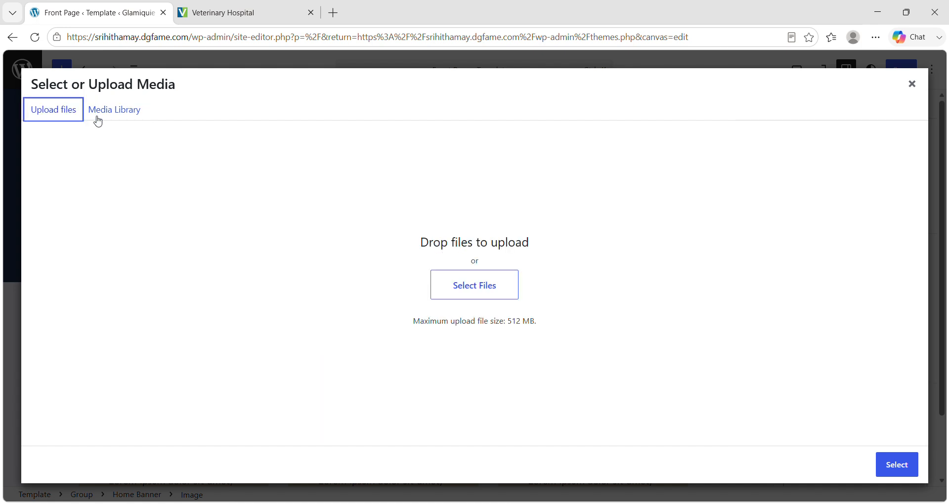
left_click(487, 295)
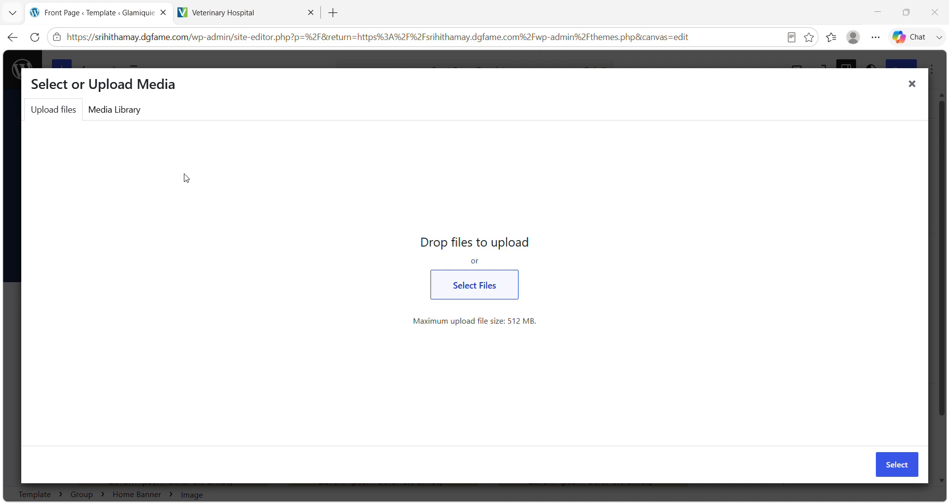
left_click(388, 283)
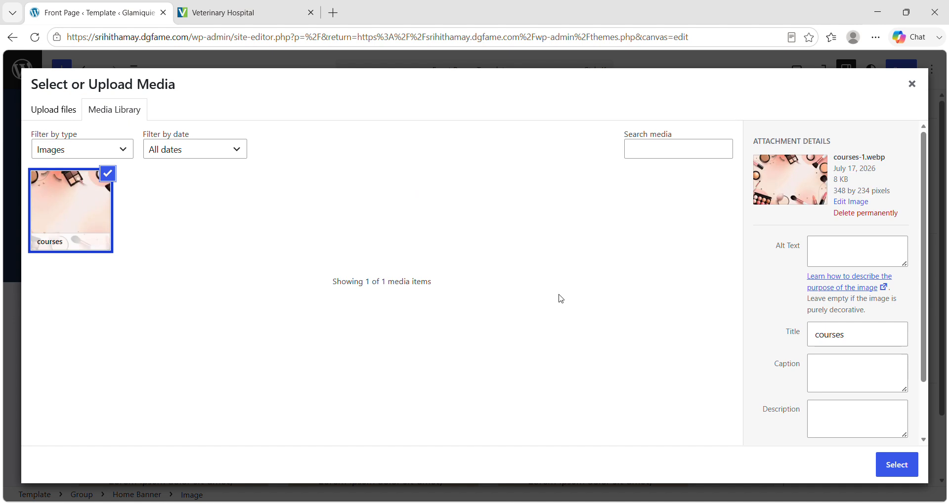
left_click(897, 465)
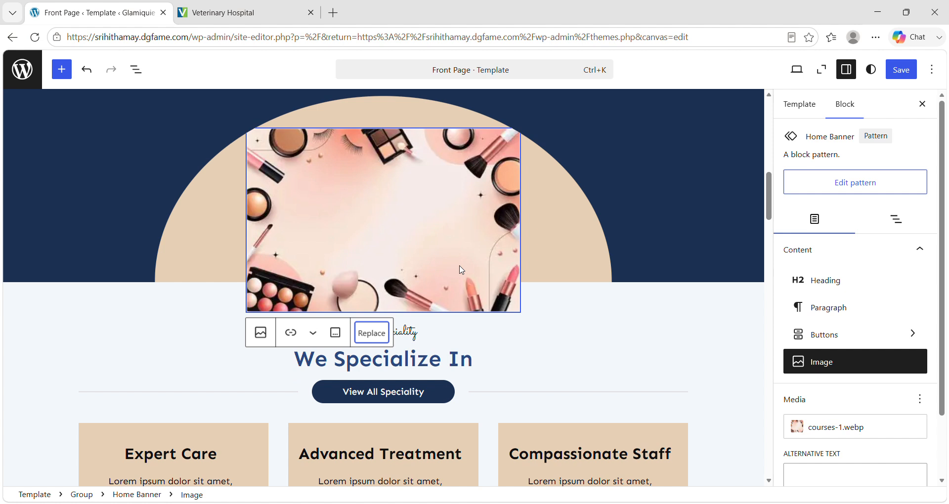
left_click(626, 233)
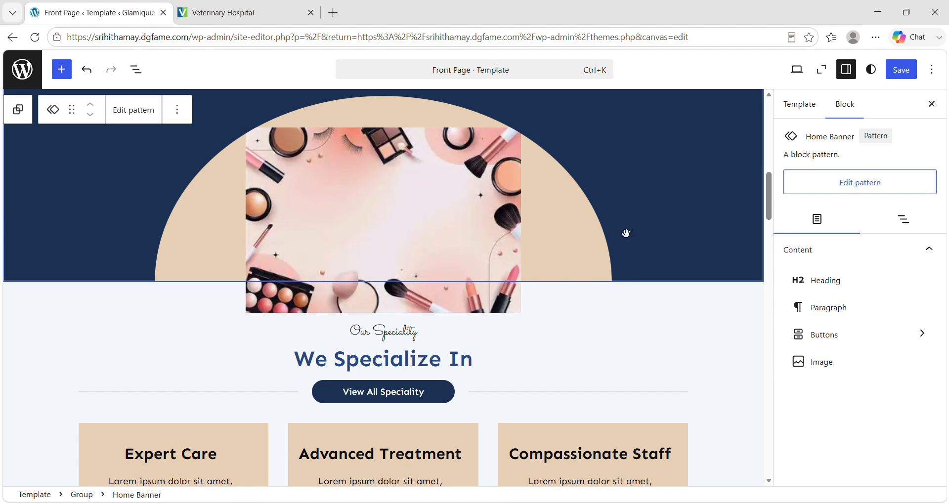
scroll(687, 205, "up", 3)
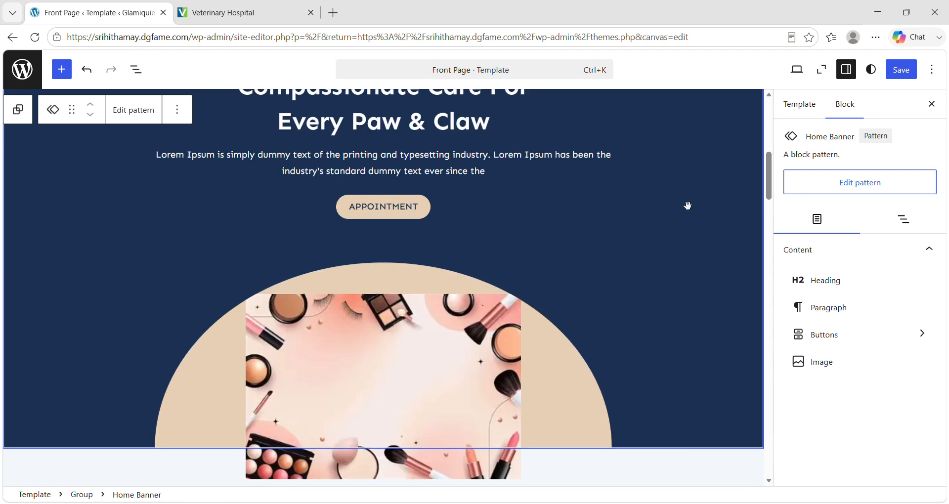
Open the Home Banner pattern for editing, inspect its layout and advanced settings, and return to the front page template
left_click(835, 181)
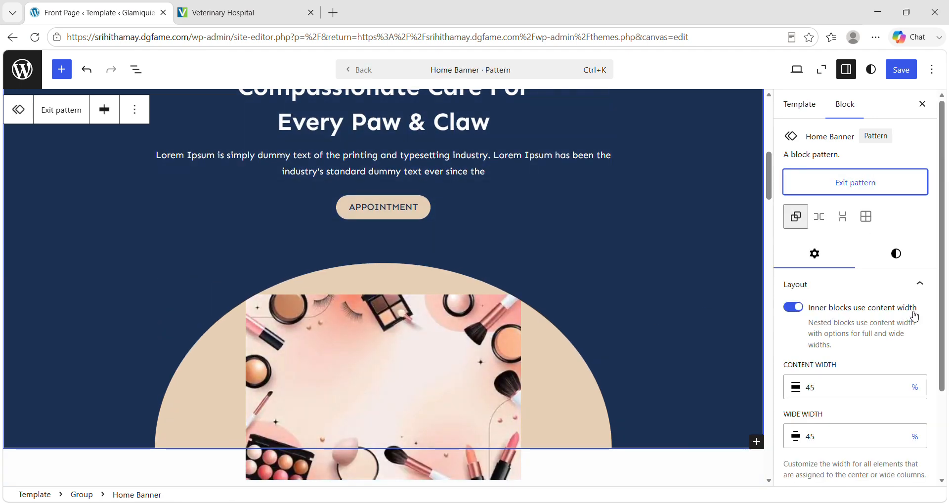
scroll(842, 414, "down", 3)
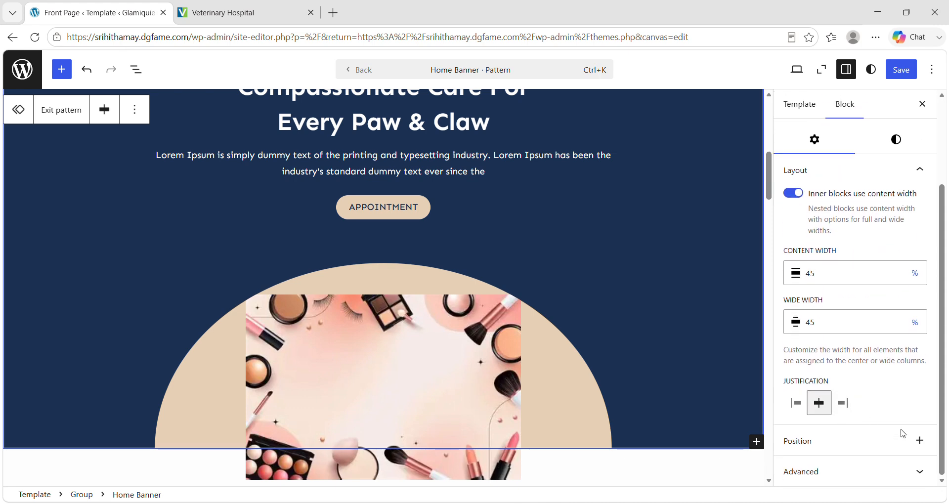
scroll(619, 351, "down", 4)
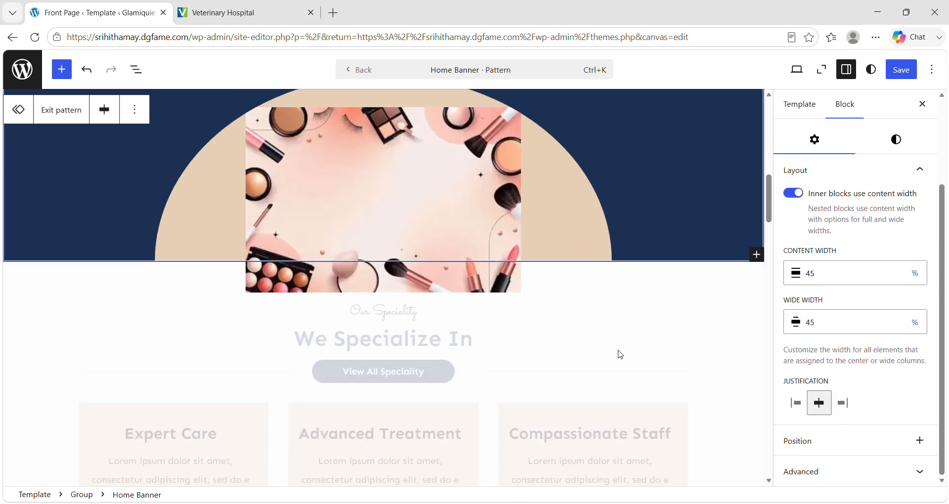
left_click(871, 472)
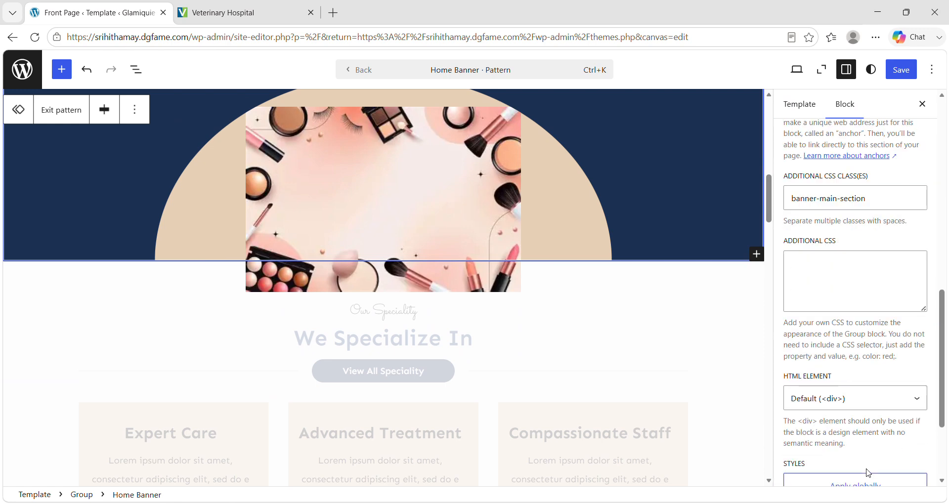
left_click(544, 315)
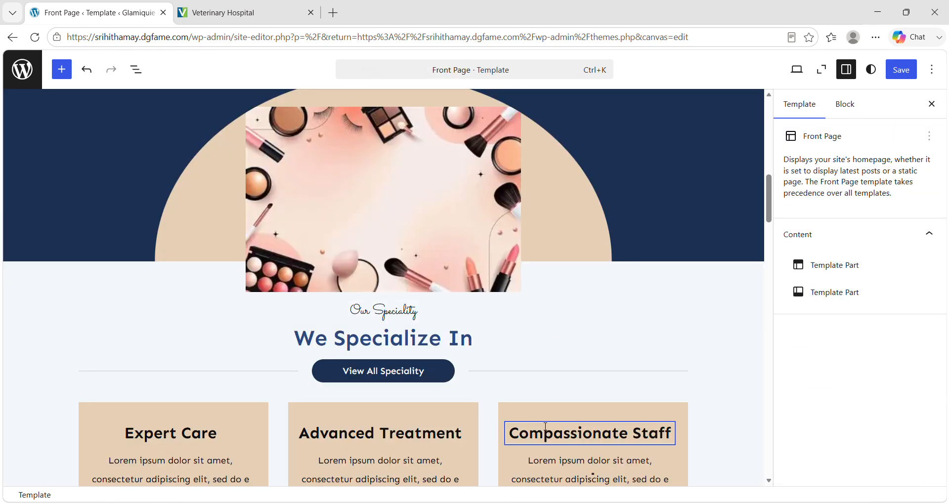
Replace the placeholder paragraph under Expert Care with "we provide different kinds of vacccines for all breads of dogs"
scroll(521, 376, "down", 4)
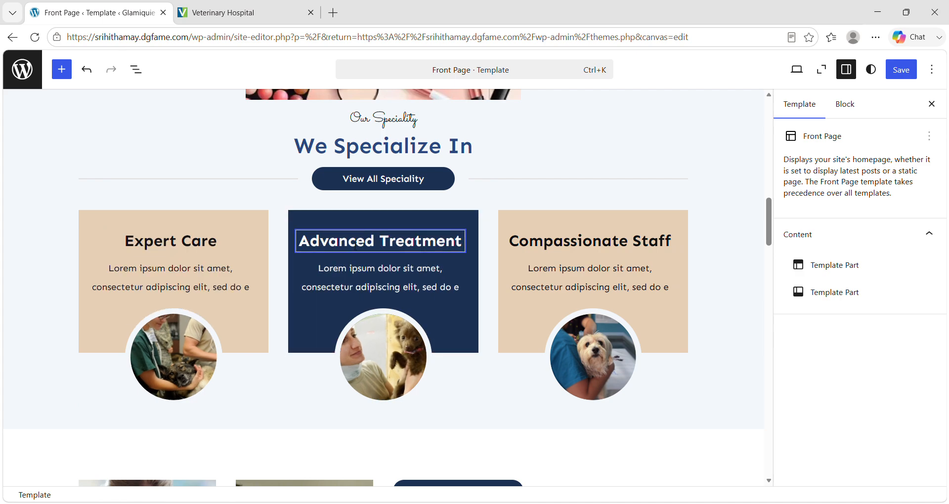
left_click(231, 269)
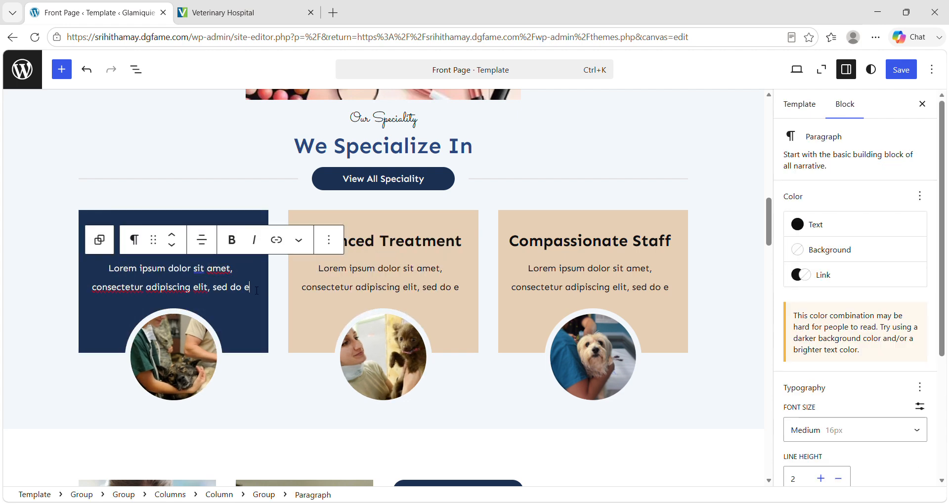
key("BackSpace")
key("BackSpace")
key("BackSpace")
key("BackSpace")
key("BackSpace")
key("BackSpace")
key("BackSpace")
key("BackSpace")
key("BackSpace")
key("BackSpace")
key("BackSpace")
key("BackSpace")
key("BackSpace")
key("BackSpace")
key("BackSpace")
key("BackSpace")
key("BackSpace")
key("BackSpace")
key("BackSpace")
key("BackSpace")
key("BackSpace")
key("BackSpace")
key("BackSpace")
key("BackSpace")
key("BackSpace")
key("BackSpace")
key("BackSpace")
key("BackSpace")
key("BackSpace")
key("BackSpace")
key("BackSpace")
key("BackSpace")
key("BackSpace")
key("BackSpace")
key("BackSpace")
key("BackSpace")
key("BackSpace")
key("BackSpace")
key("BackSpace")
key("BackSpace")
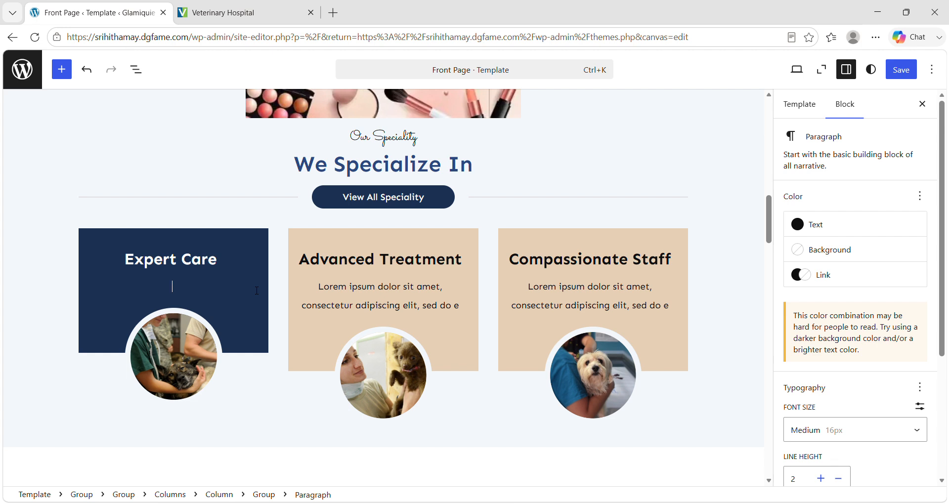
type("we provide differen")
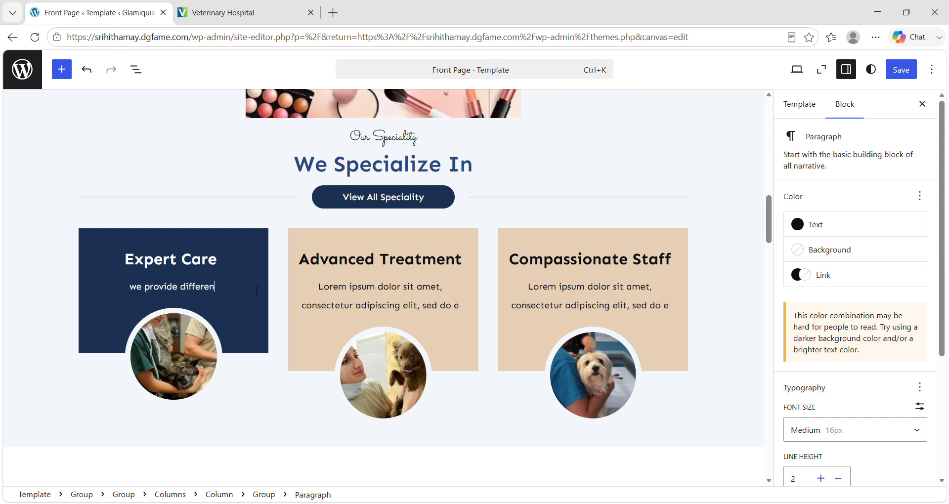
type("t kinds of vaccci")
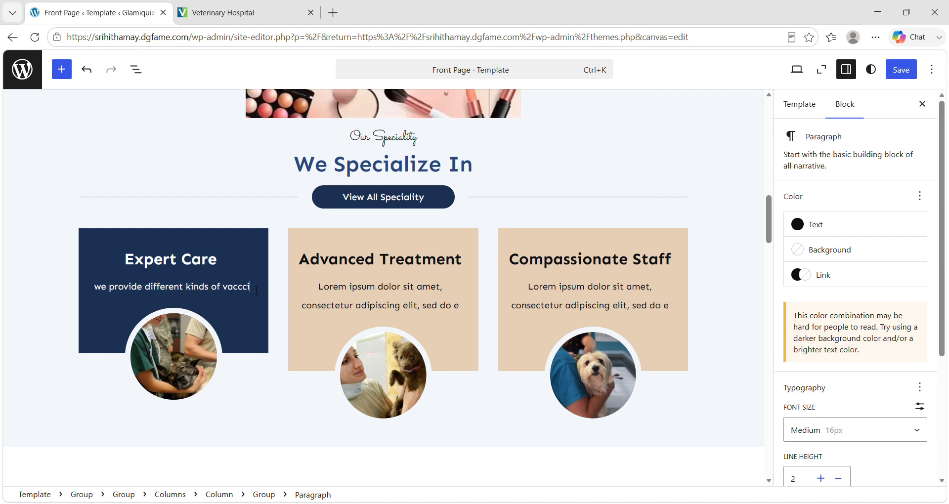
type("nes")
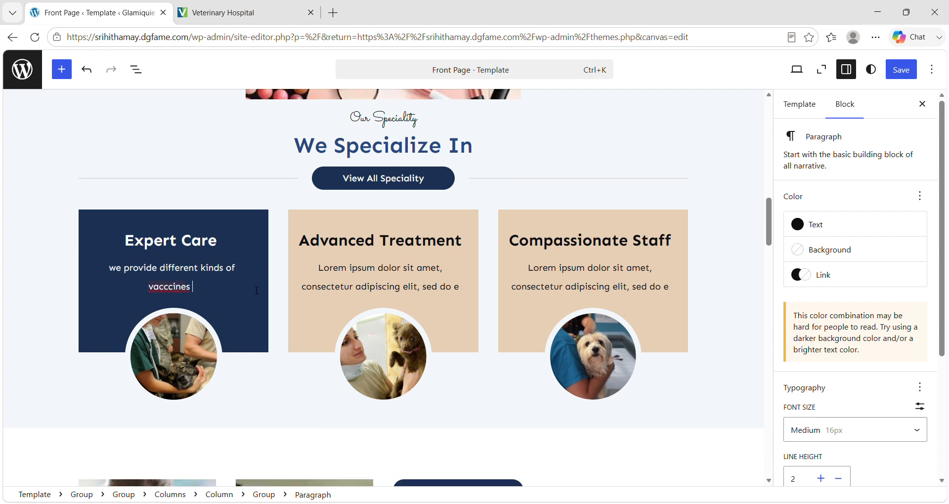
type(" for all breads")
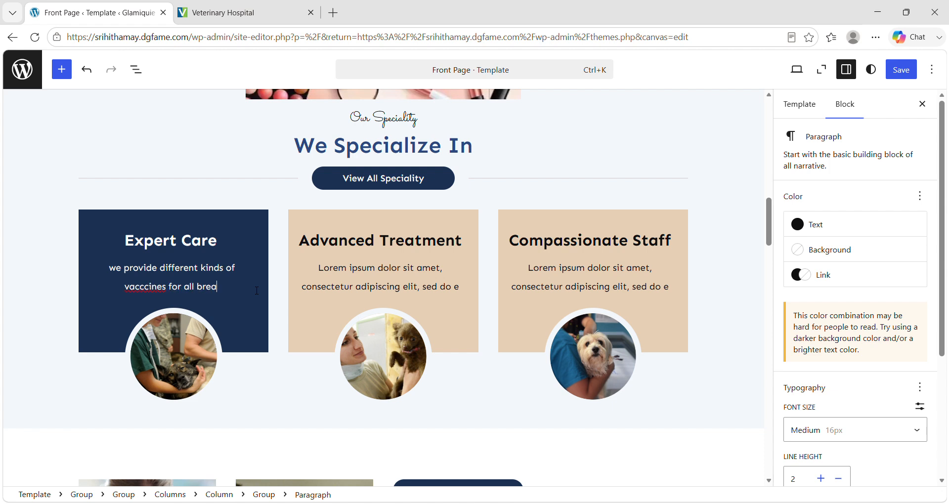
type("f dogs")
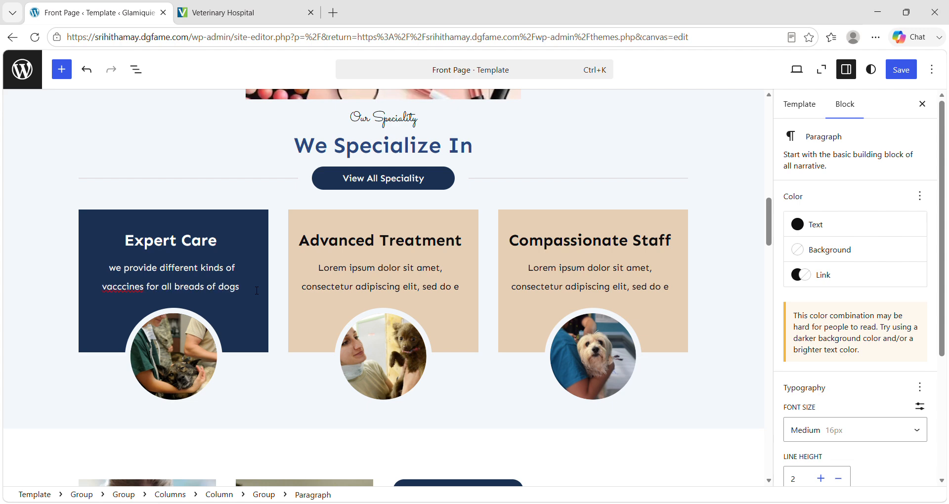
Review the front page template from the speciality cards through the testimonials, blog and FAQ sections to the footer, and back to the header
scroll(474, 328, "down", 6)
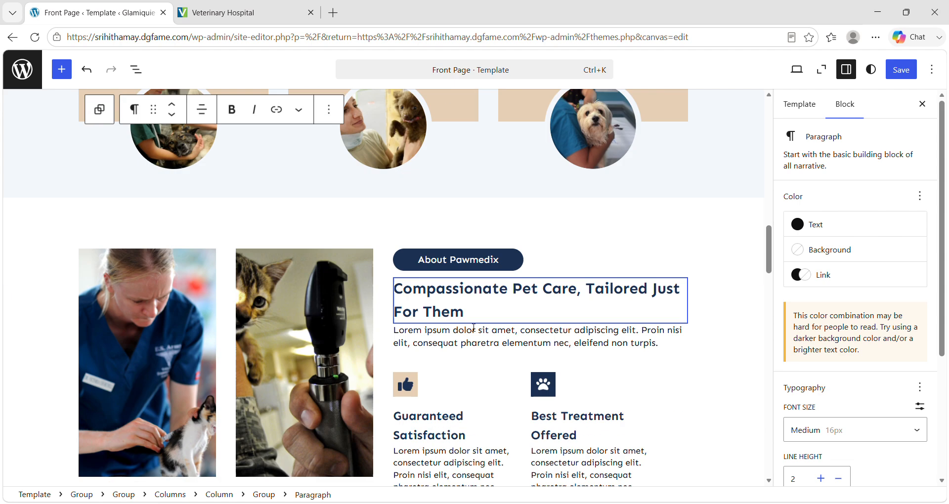
scroll(473, 327, "down", 15)
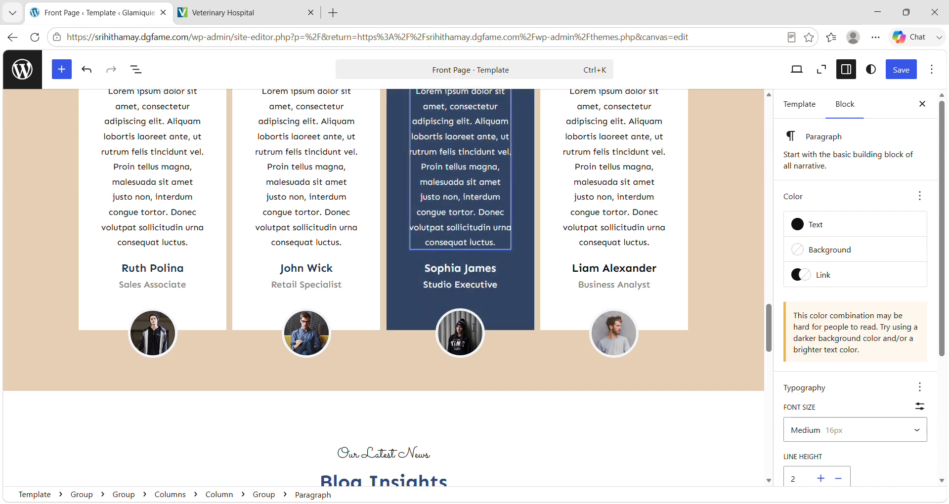
scroll(474, 329, "down", 8)
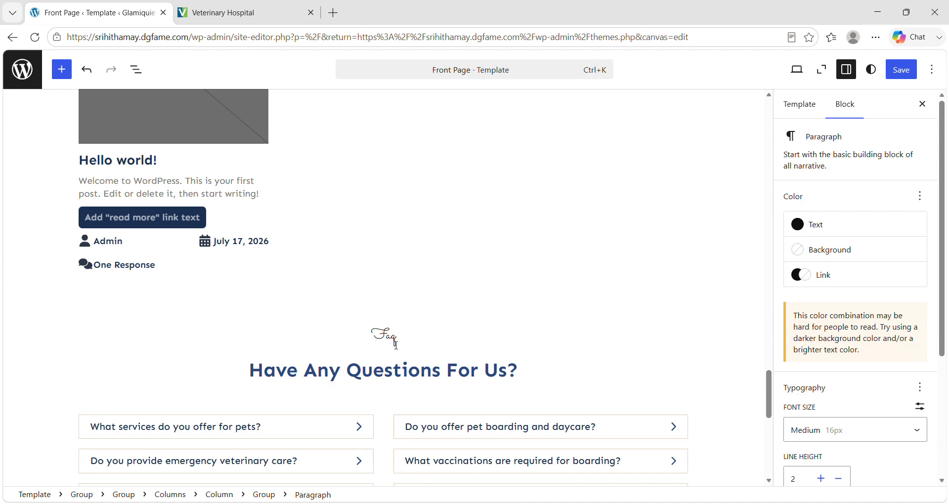
scroll(409, 332, "up", 20)
scroll(409, 332, "up", 10)
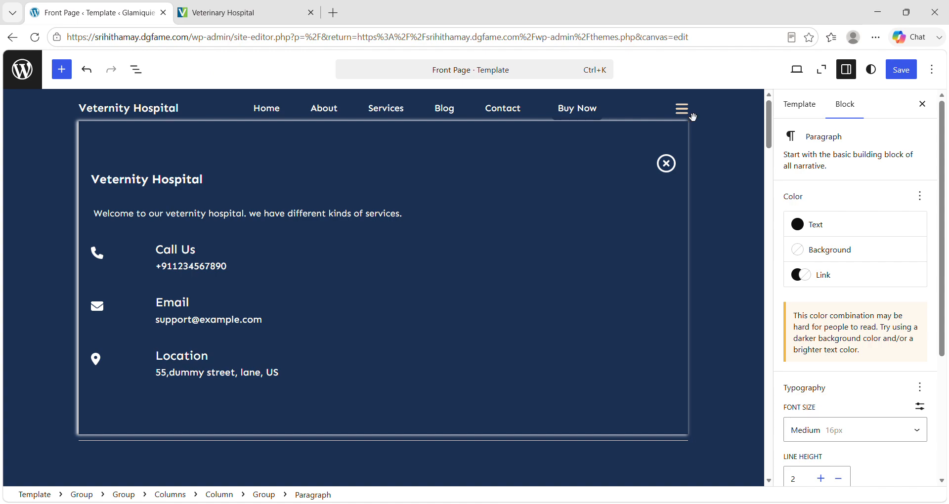
scroll(438, 365, "down", 20)
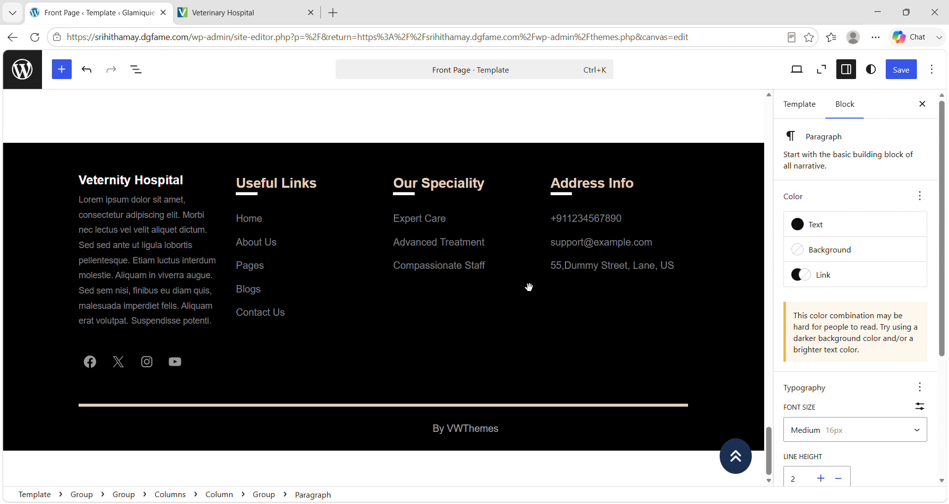
scroll(529, 288, "up", 20)
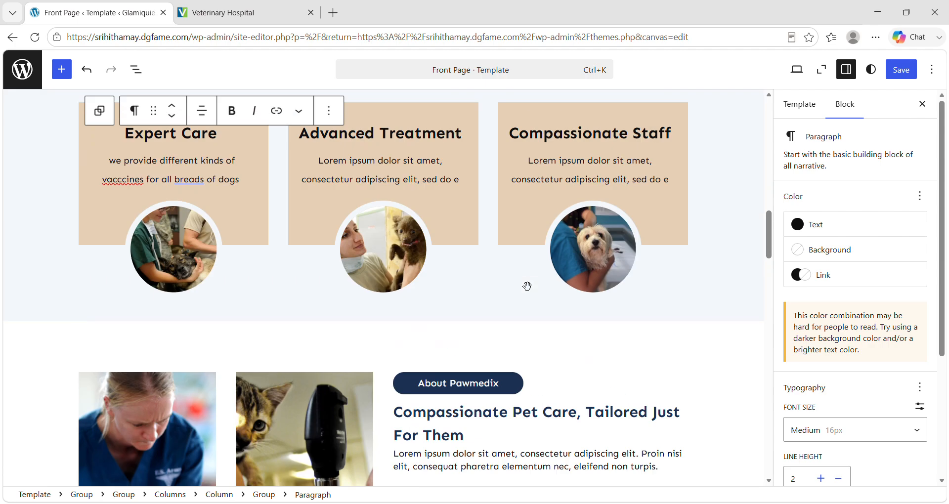
scroll(526, 285, "up", 5)
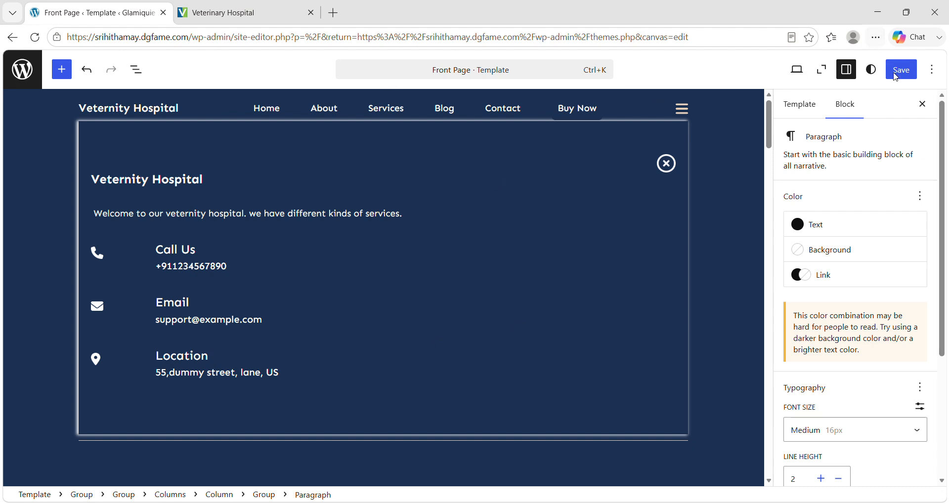
Leave the site editor and return to the Themes page of the WordPress dashboard
left_click(12, 38)
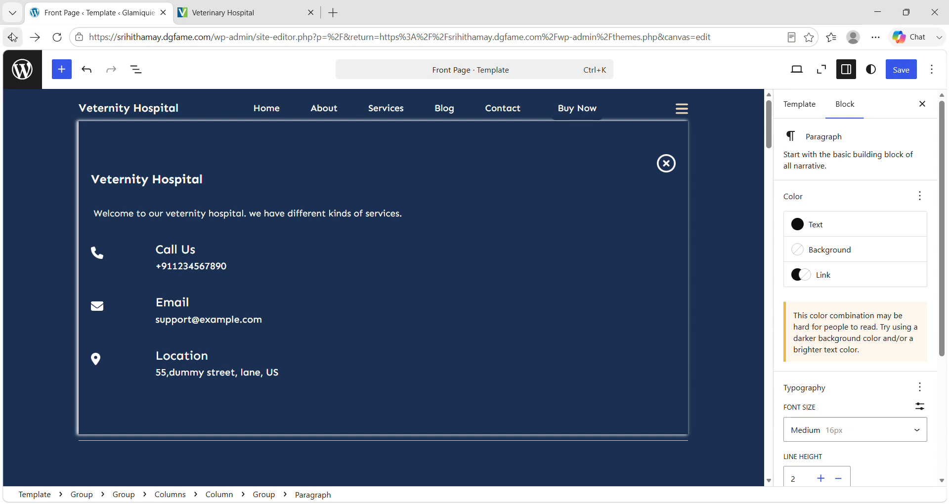
left_click(13, 37)
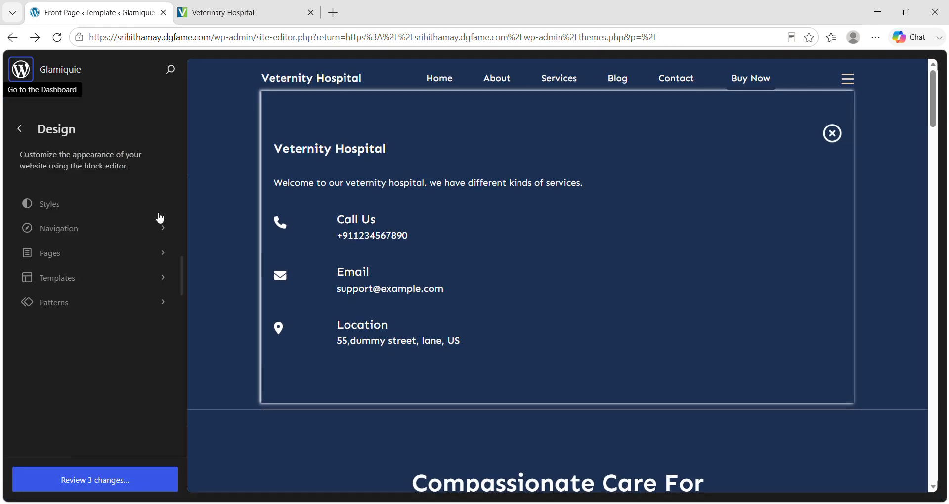
left_click(15, 40)
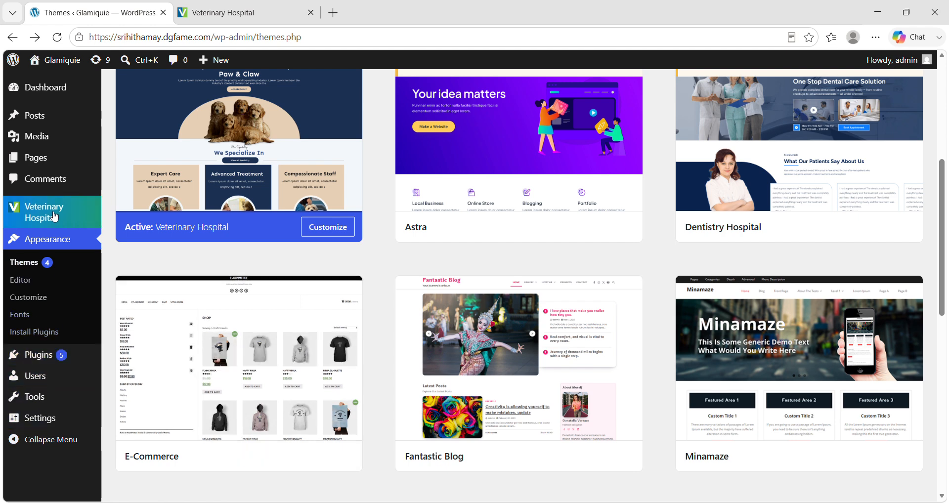
left_click(74, 240)
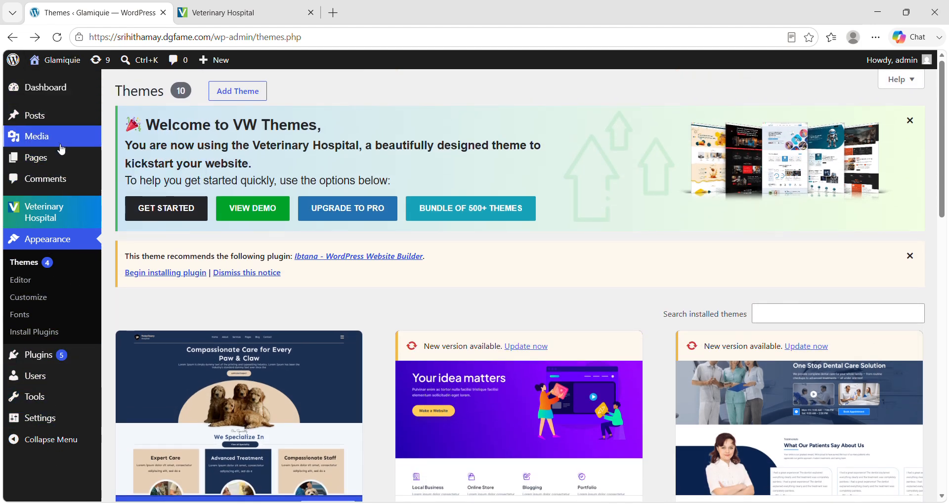
Look over the dashboard's main sections, such as Posts, Plugins and Tools, and browse the installed themes
mouse_move(51, 127)
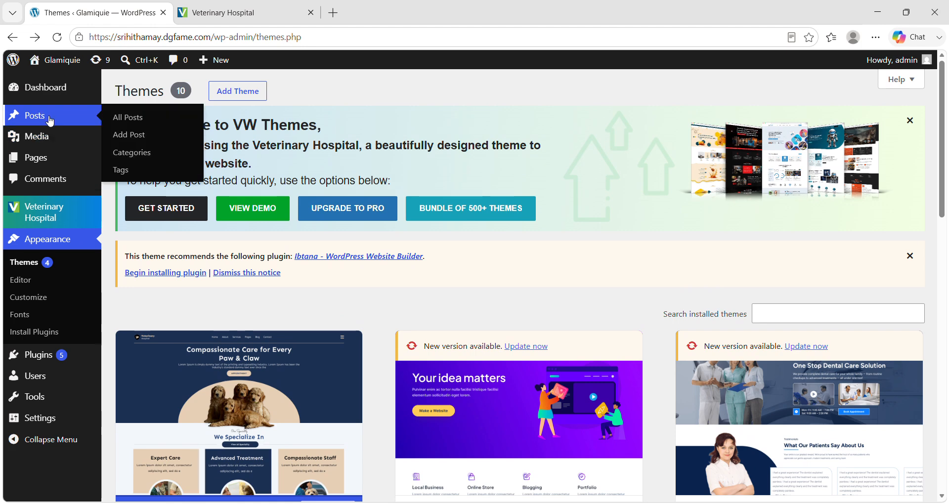
mouse_move(279, 439)
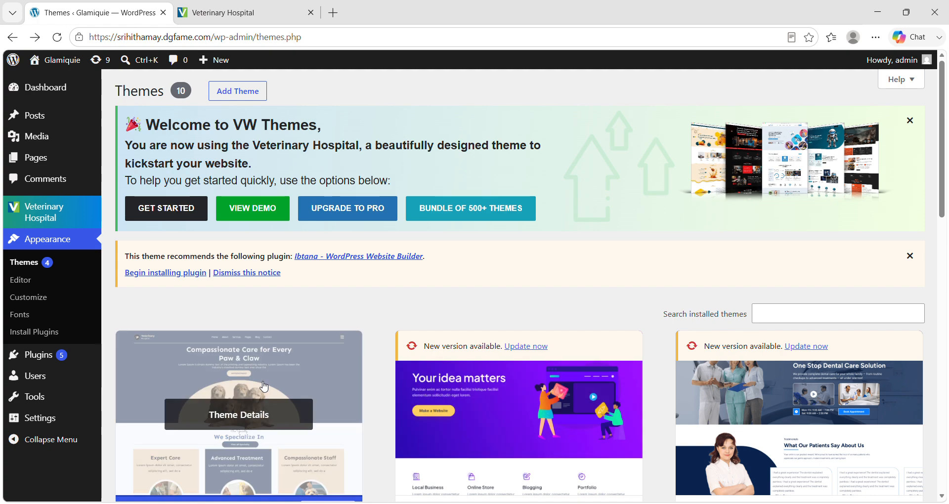
scroll(311, 412, "down", 4)
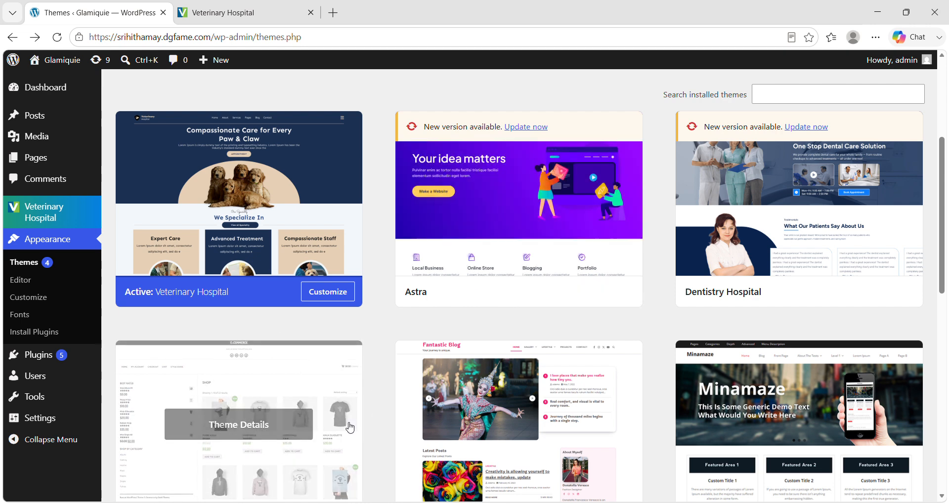
scroll(376, 412, "down", 4)
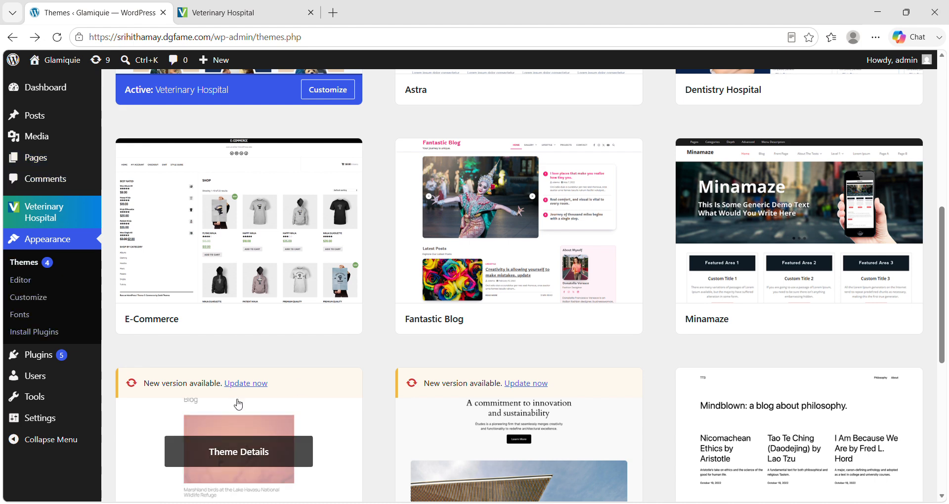
left_click(71, 241)
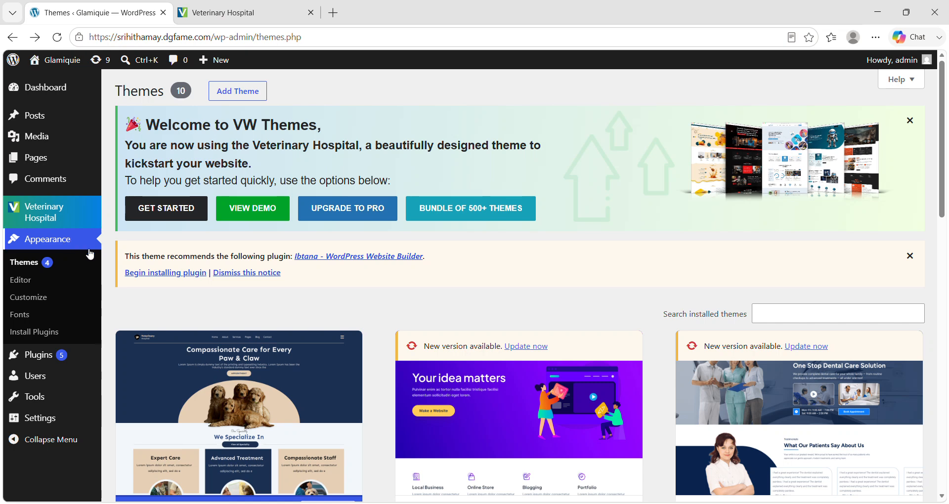
mouse_move(41, 153)
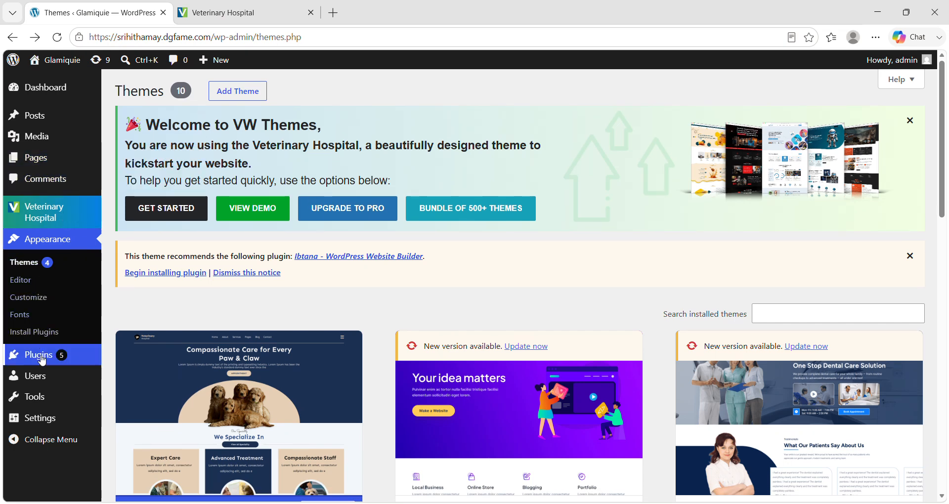
mouse_move(50, 387)
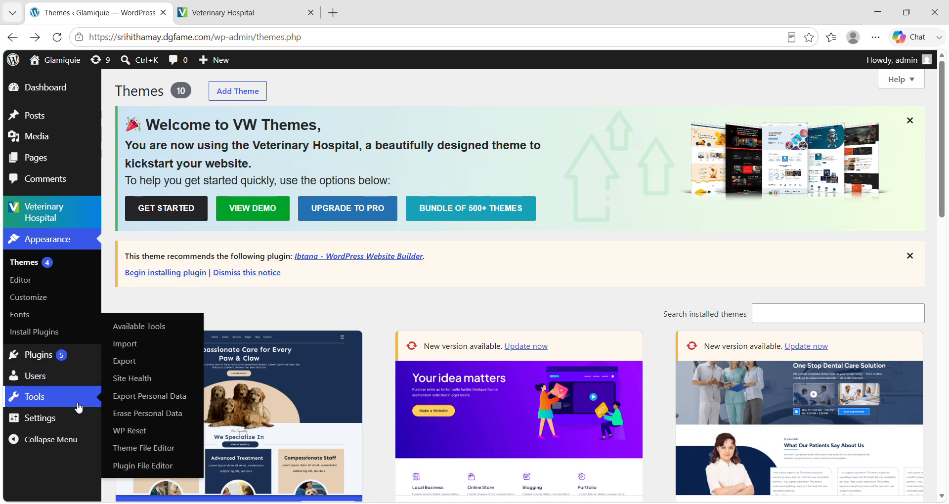
mouse_move(72, 360)
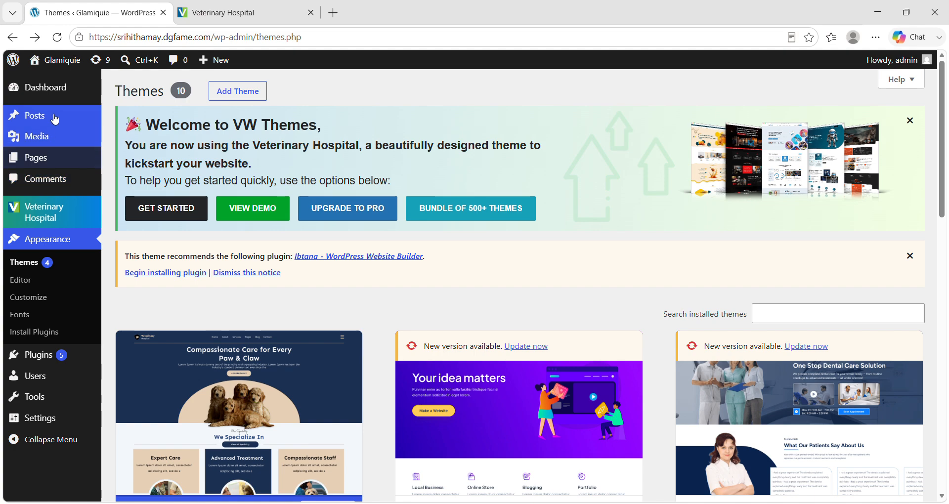
mouse_move(54, 136)
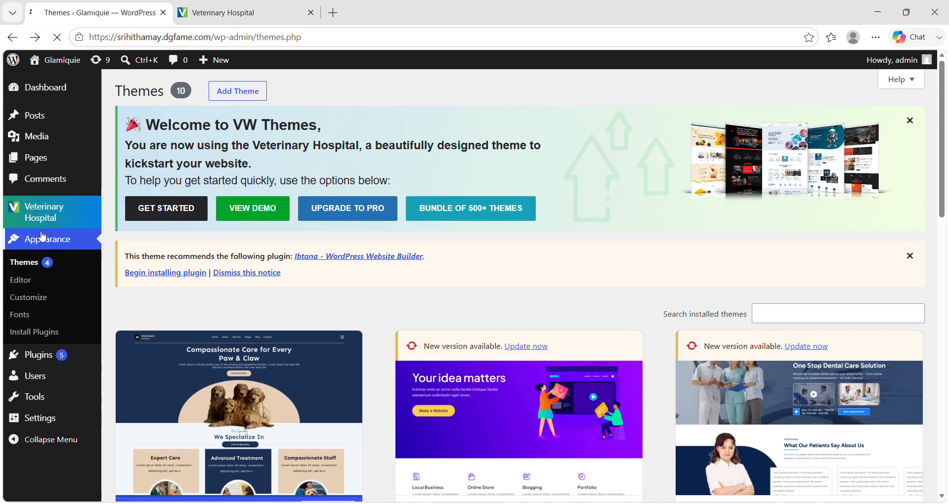
scroll(295, 284, "down", 6)
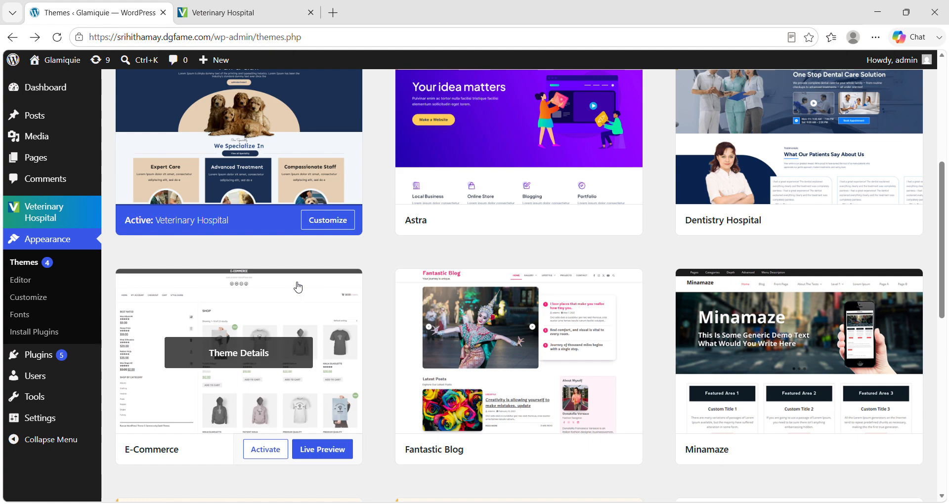
scroll(196, 401, "down", 7)
scroll(193, 392, "up", 10)
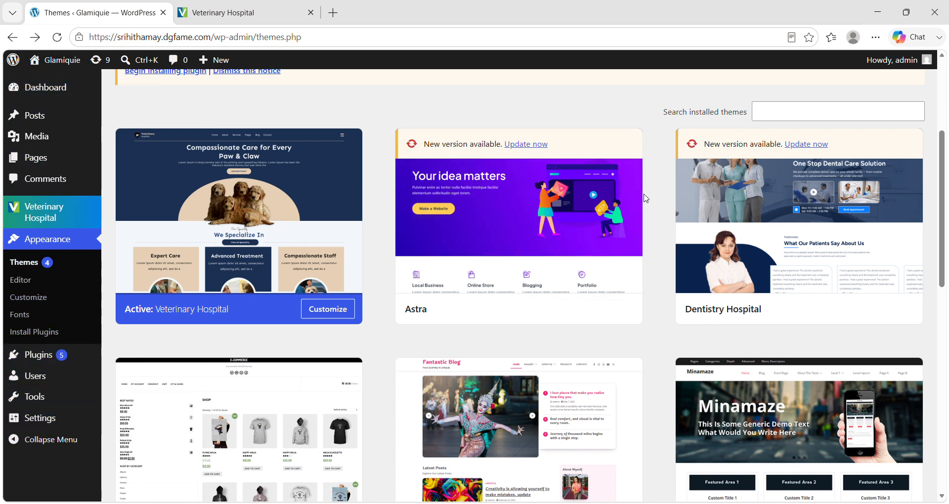
Leave the installed themes overview and open the WordPress dashboard home page
scroll(265, 292, "up", 4)
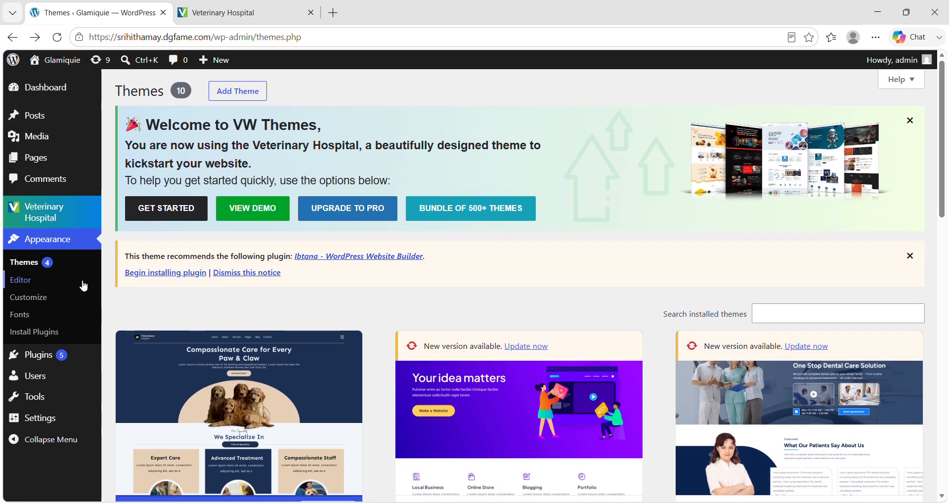
scroll(358, 362, "down", 1)
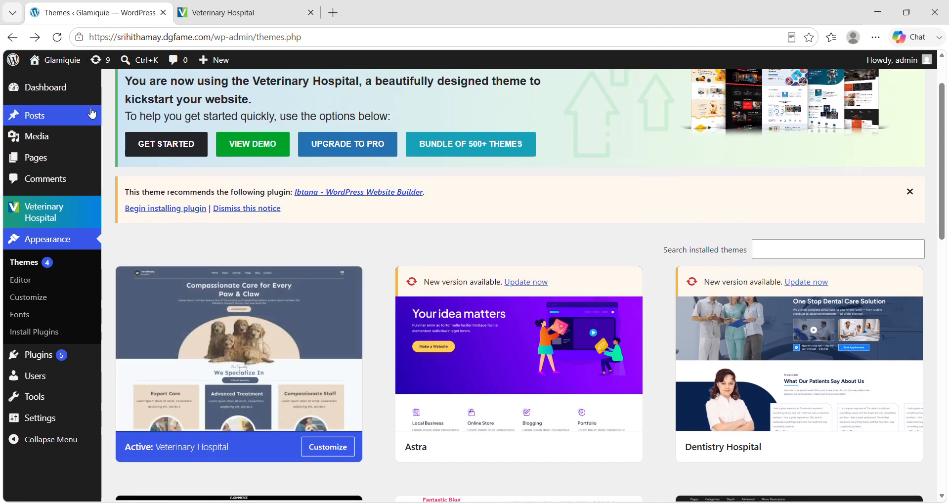
left_click(47, 92)
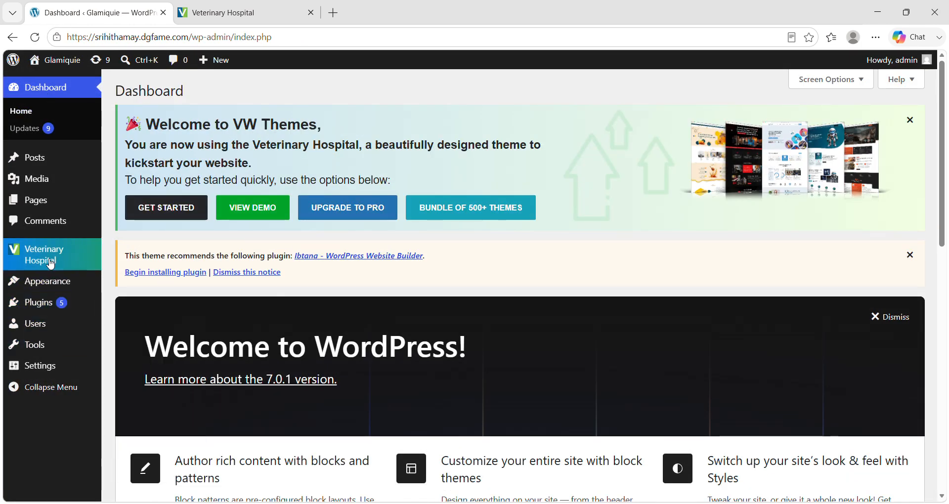
Look over the Appearance options and the dashboard home from the welcome panel down to the Activity and WordPress Events and News widgets
mouse_move(56, 276)
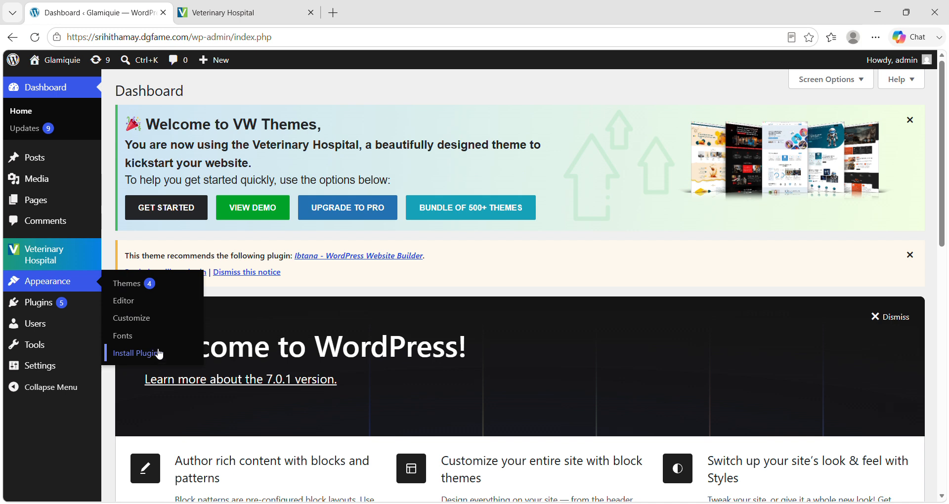
mouse_move(73, 367)
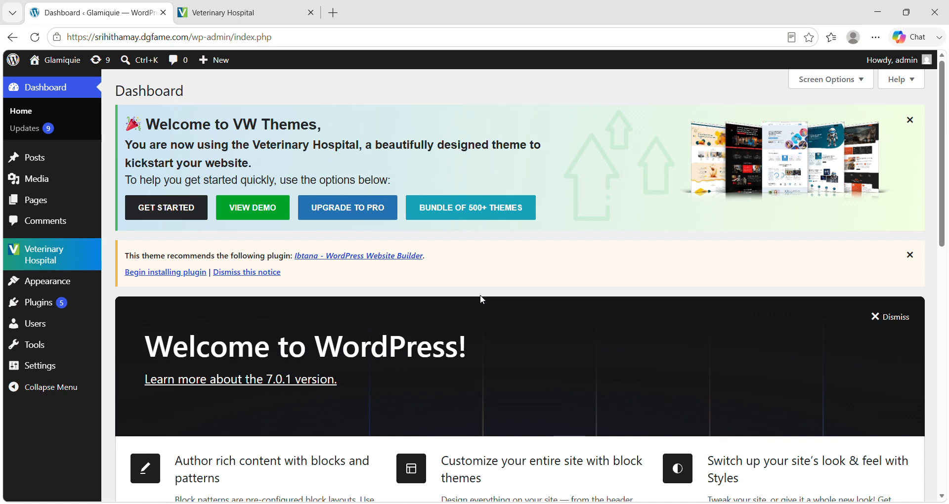
scroll(408, 270, "down", 12)
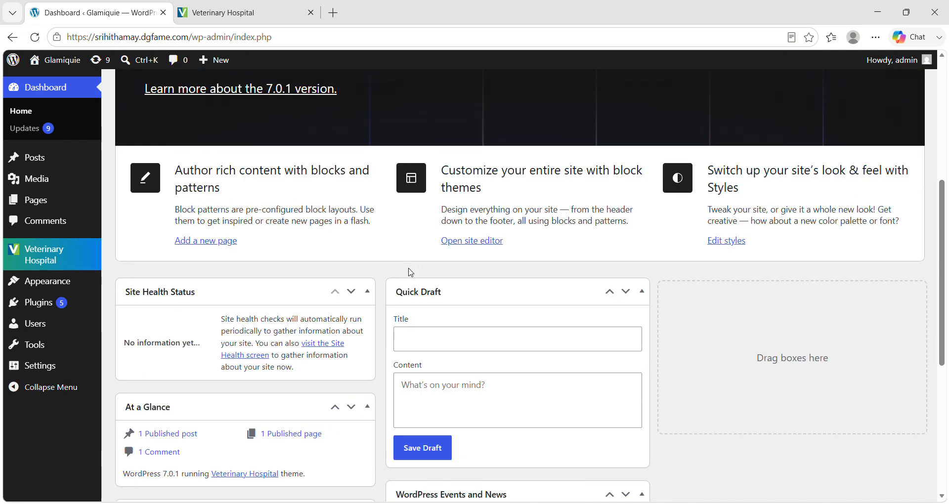
scroll(410, 272, "up", 1)
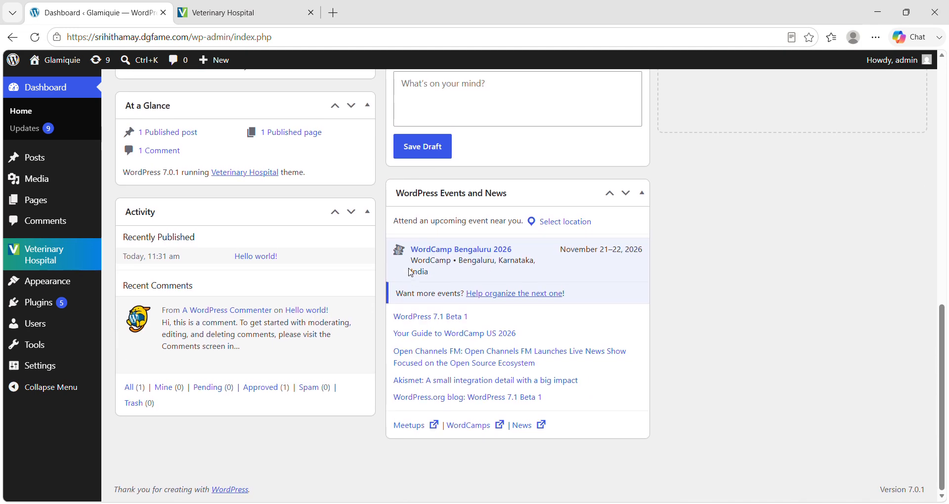